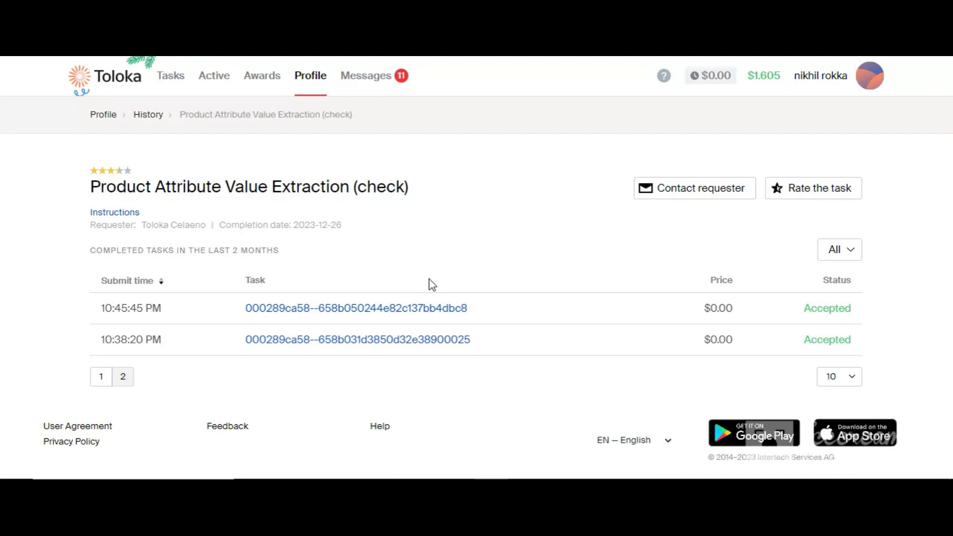
# Open the completed Product Attribute Value Extraction (check) task submitted at 10:38:20 PM.
pyautogui.moveTo(82, 189); pyautogui.dragTo(414, 192)
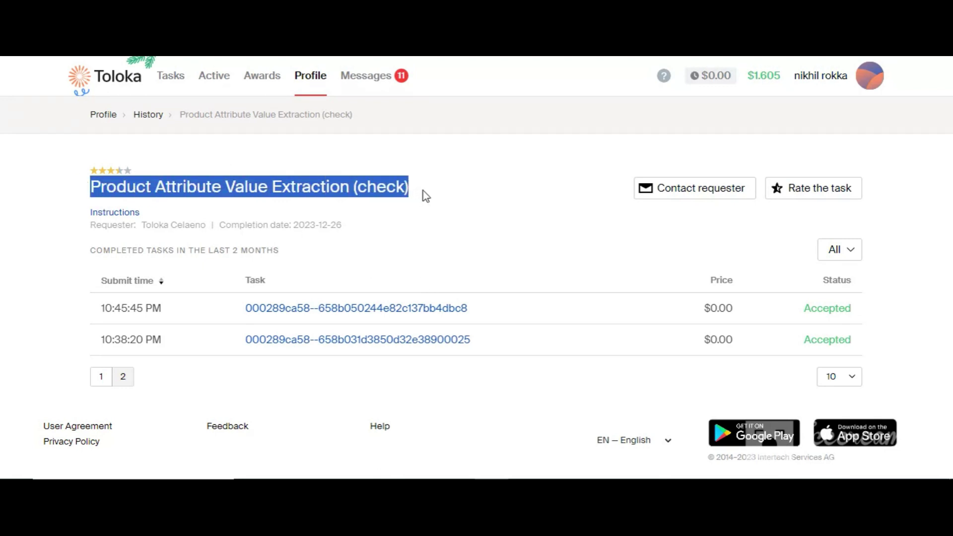
pyautogui.click(419, 191)
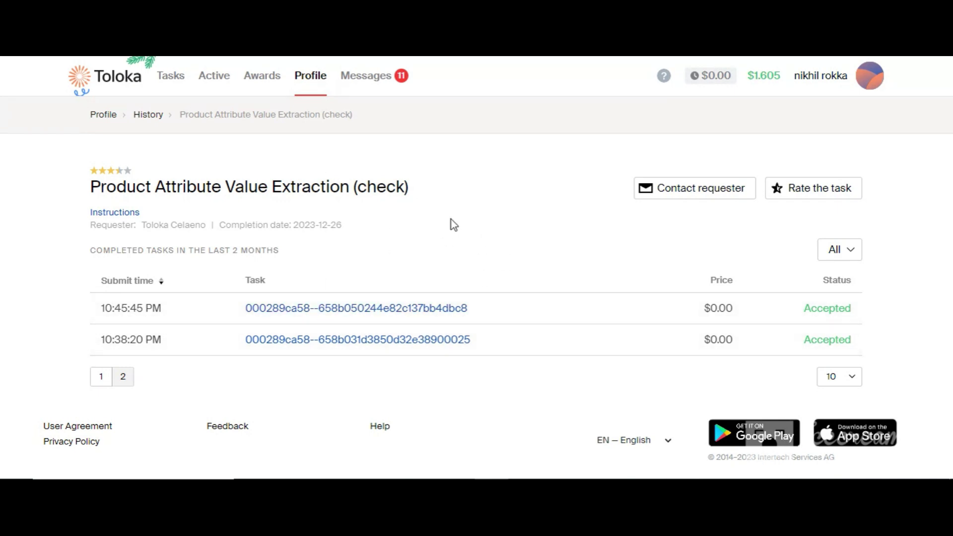
pyautogui.click(441, 342)
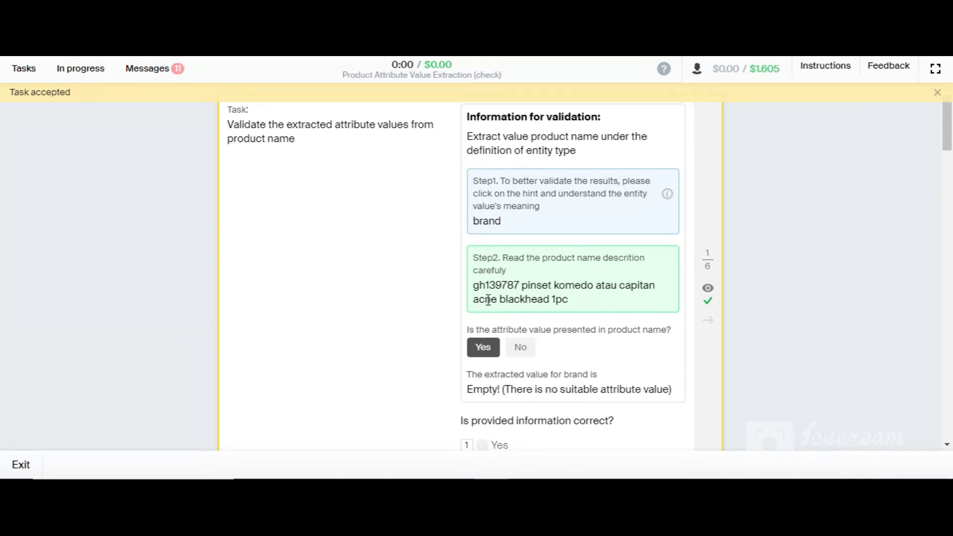
# Examine the first item's brand attribute, product name and the answer on whether the attribute value is present in the name.
pyautogui.moveTo(474, 287); pyautogui.dragTo(571, 302)
pyautogui.click(571, 302)
pyautogui.moveTo(474, 286); pyautogui.dragTo(587, 311)
pyautogui.click(577, 302)
pyautogui.doubleClick(499, 221)
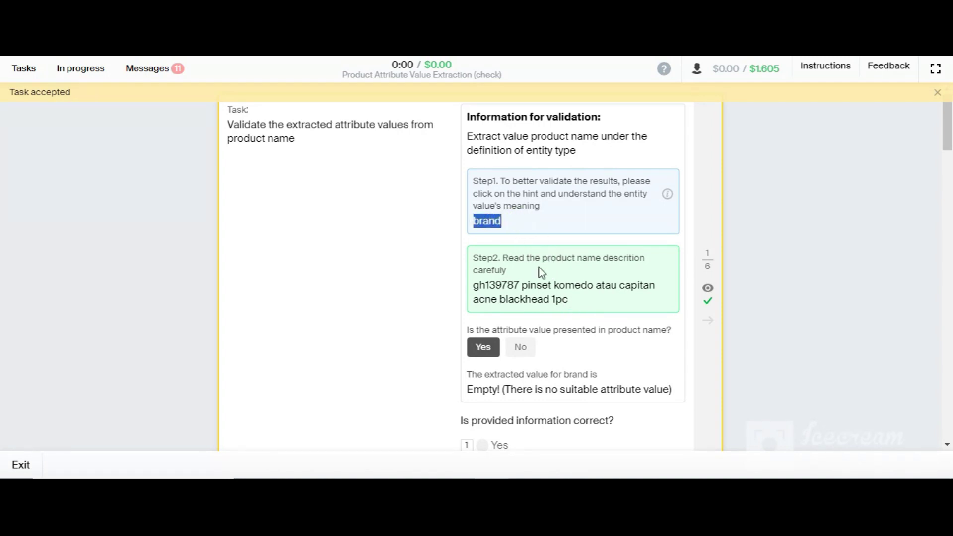
pyautogui.click(582, 298)
pyautogui.scroll(-1, 571, 280)
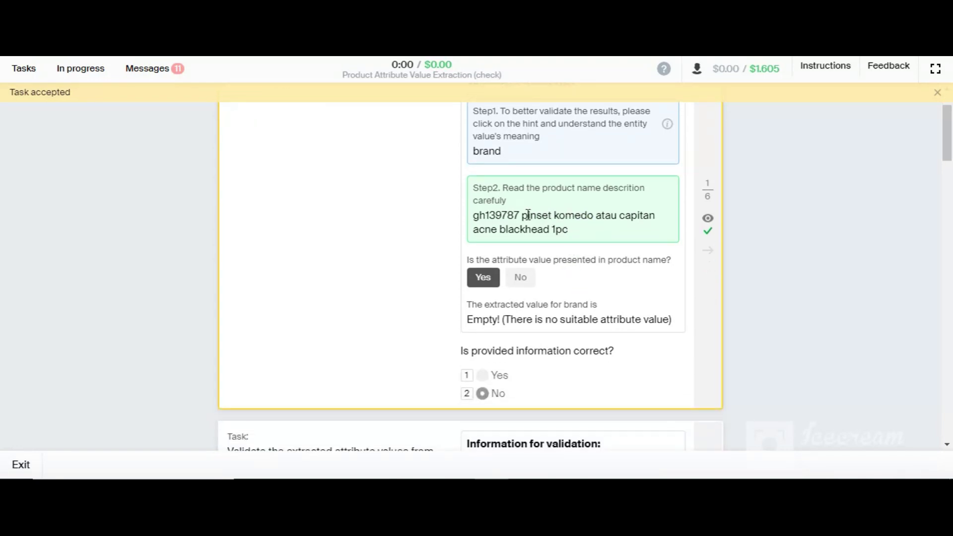
pyautogui.moveTo(471, 201); pyautogui.dragTo(570, 238)
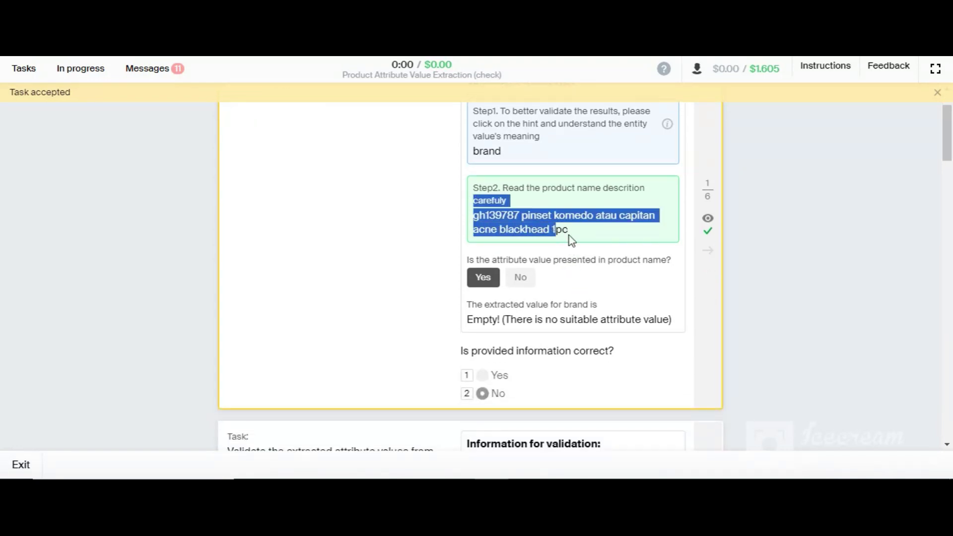
pyautogui.click(480, 272)
pyautogui.tripleClick(468, 260)
pyautogui.click(519, 282)
pyautogui.click(556, 281)
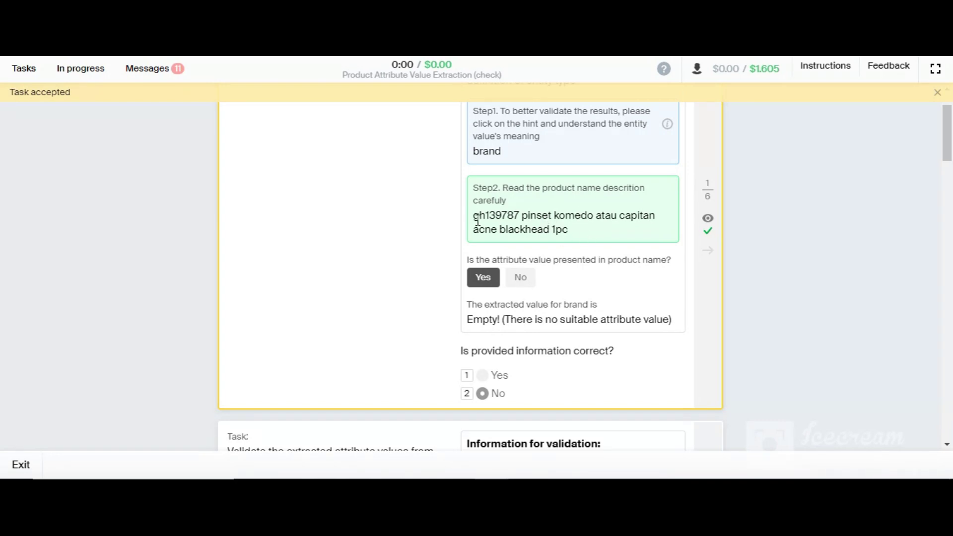
# Translate the first item's product name into English with Google Translate, using Detect language as the source.
pyautogui.moveTo(475, 217); pyautogui.dragTo(569, 229)
pyautogui.hotkey('ctrl', 'c')
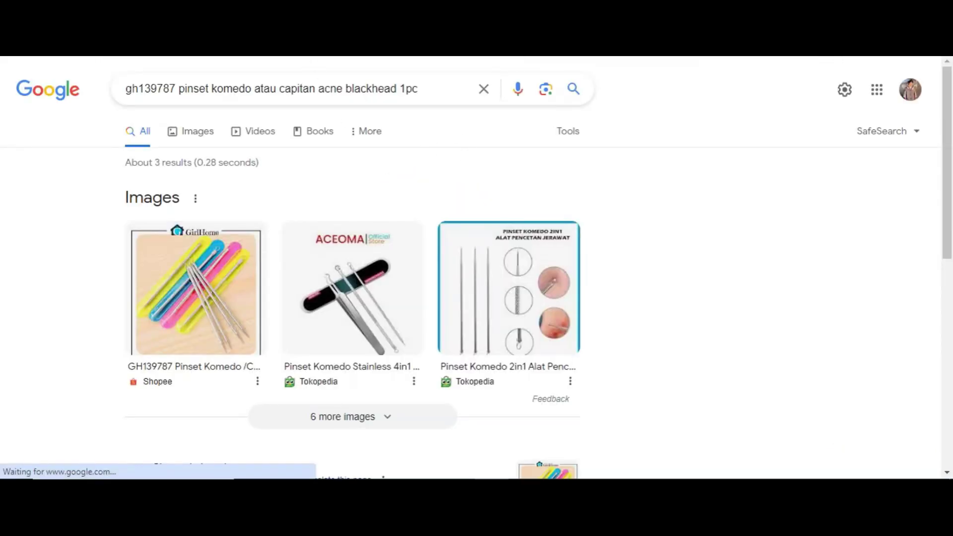
pyautogui.hotkey('ctrl', 'a')
pyautogui.write('google transate')
pyautogui.press('Return')
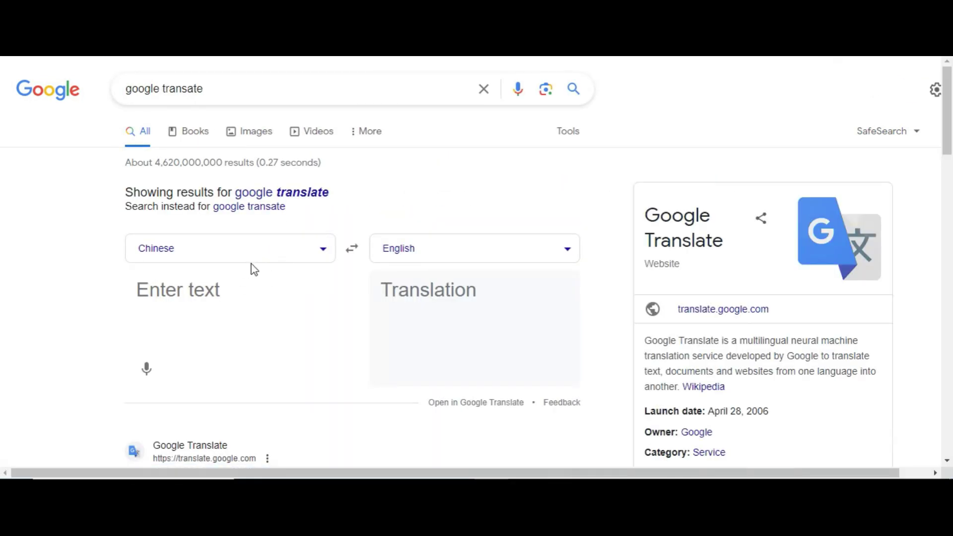
pyautogui.click(263, 257)
pyautogui.click(219, 281)
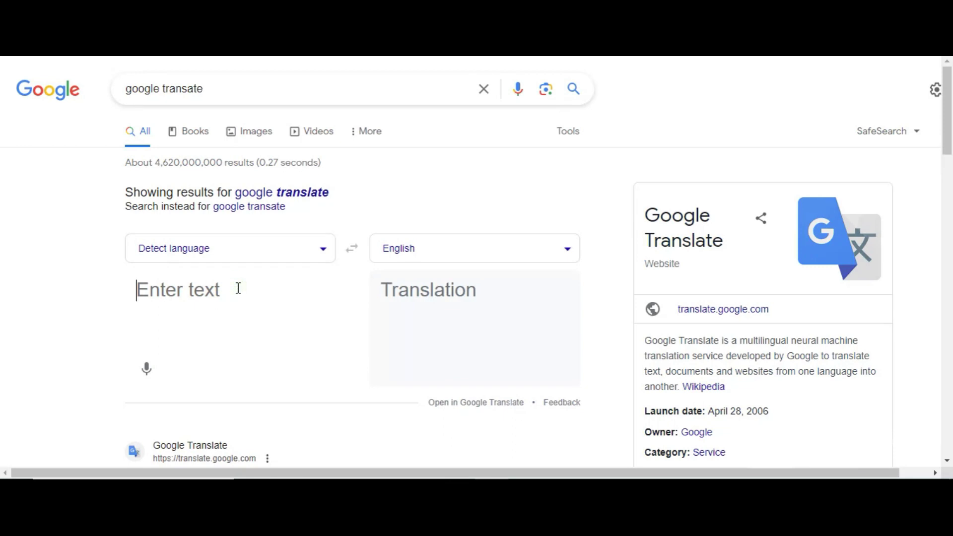
pyautogui.hotkey('ctrl', 'v')
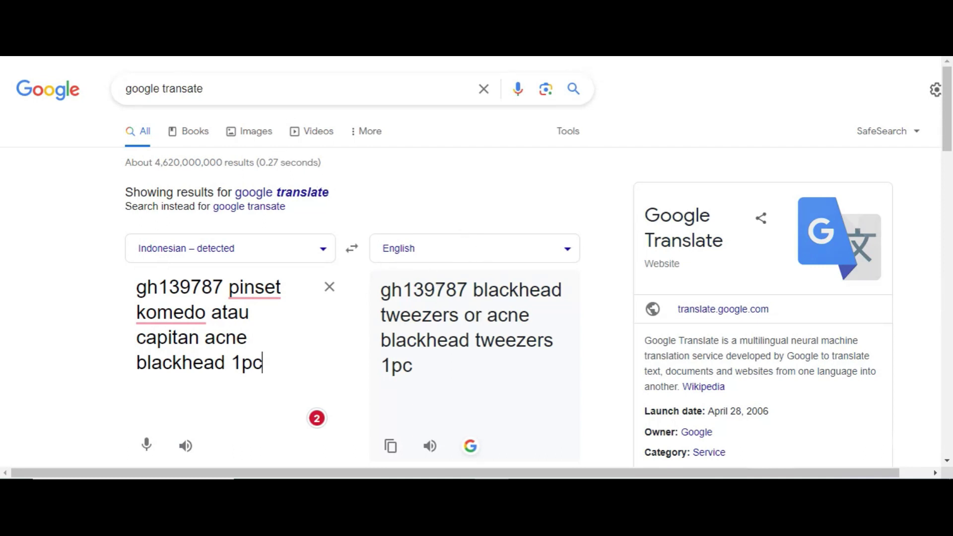
# Return to the Toloka task and check the code gh139787 in the first product name against the brand attribute.
pyautogui.hotkey('alt', 'Tab')
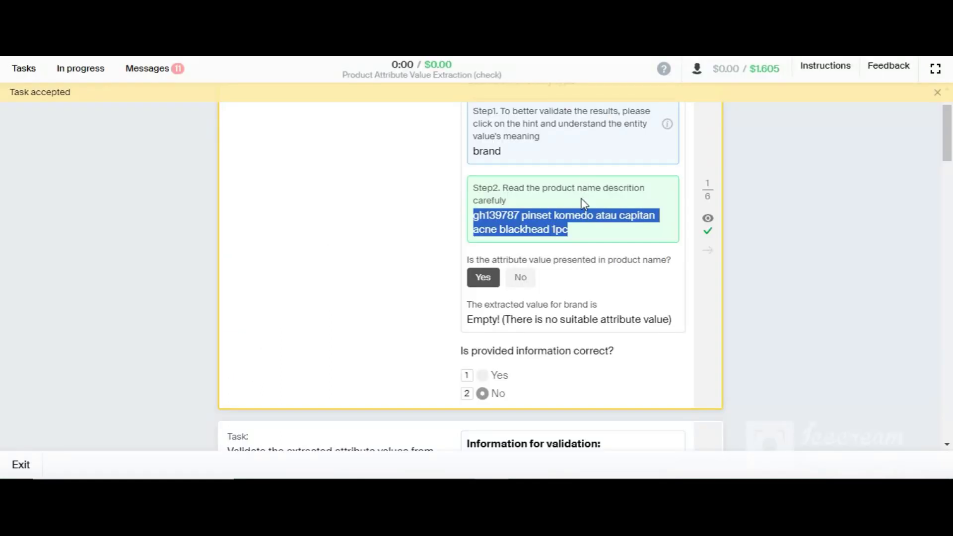
pyautogui.click(588, 233)
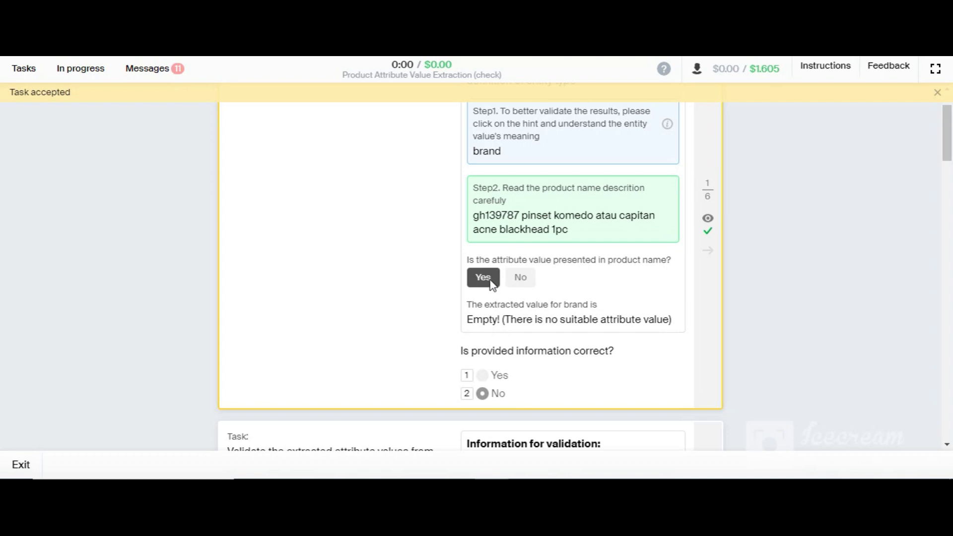
pyautogui.moveTo(473, 218); pyautogui.dragTo(520, 215)
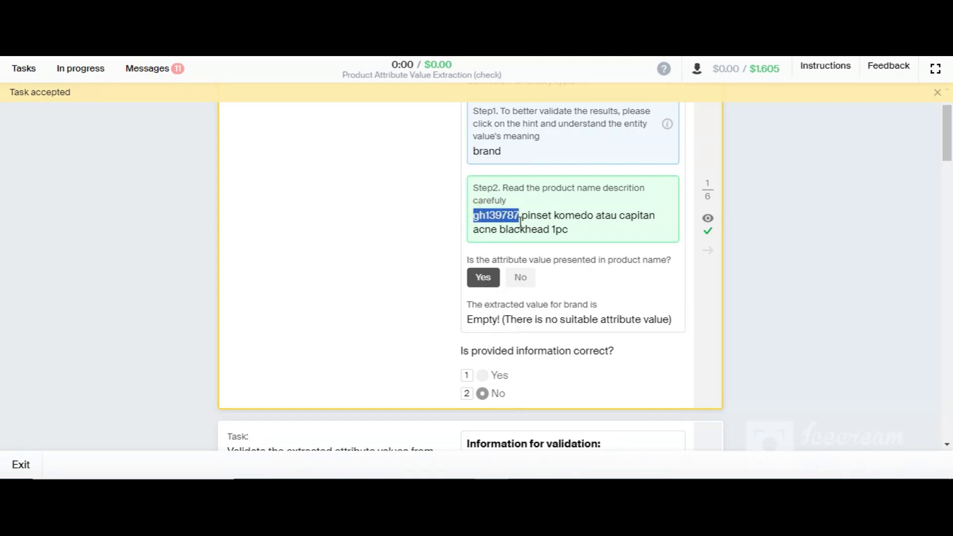
pyautogui.click(445, 240)
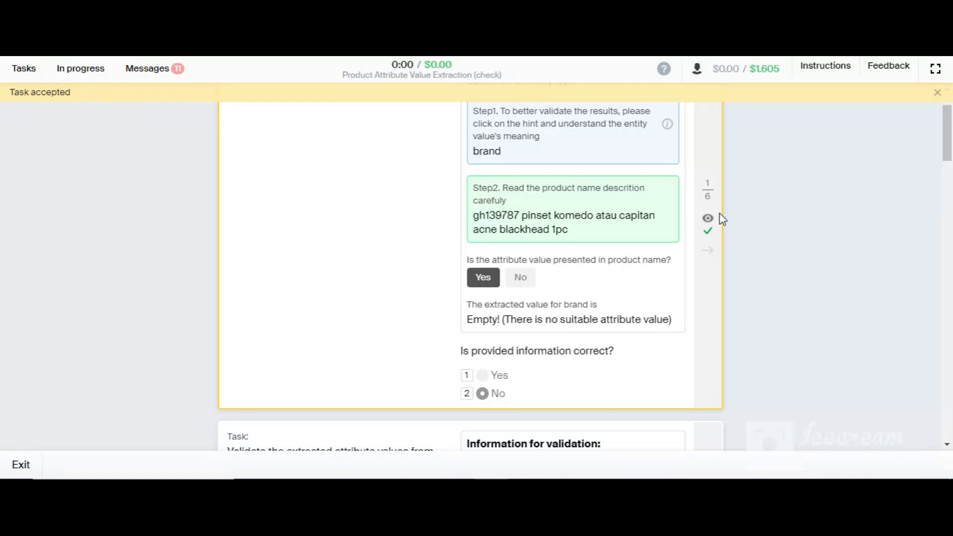
# Examine the second item's function attribute and its product name.
pyautogui.scroll(-3, 591, 268)
pyautogui.scroll(-5, 580, 242)
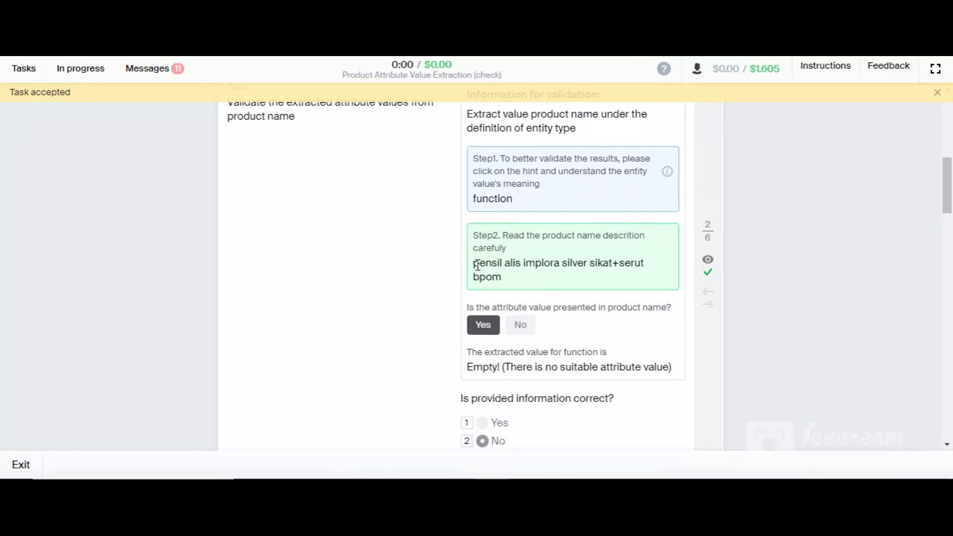
pyautogui.moveTo(475, 262); pyautogui.dragTo(512, 282)
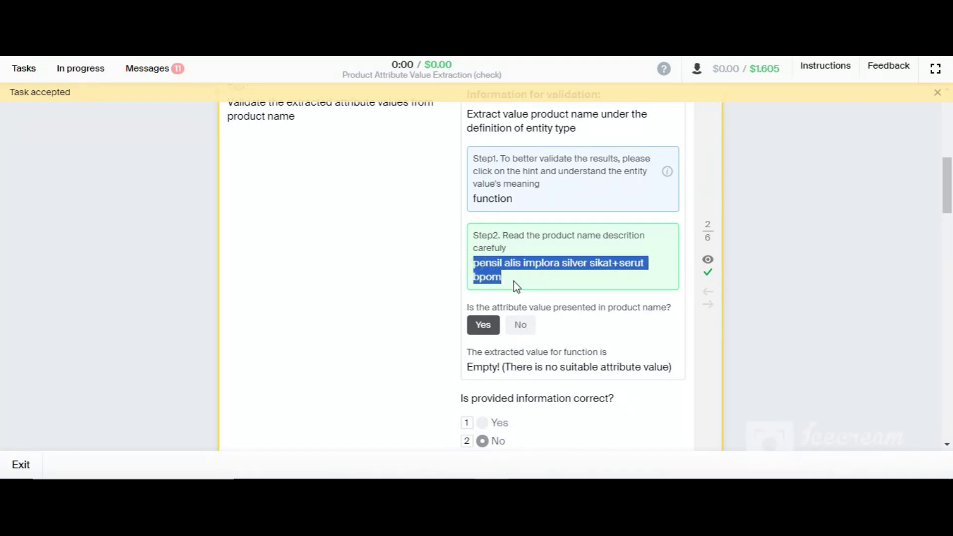
pyautogui.click(501, 273)
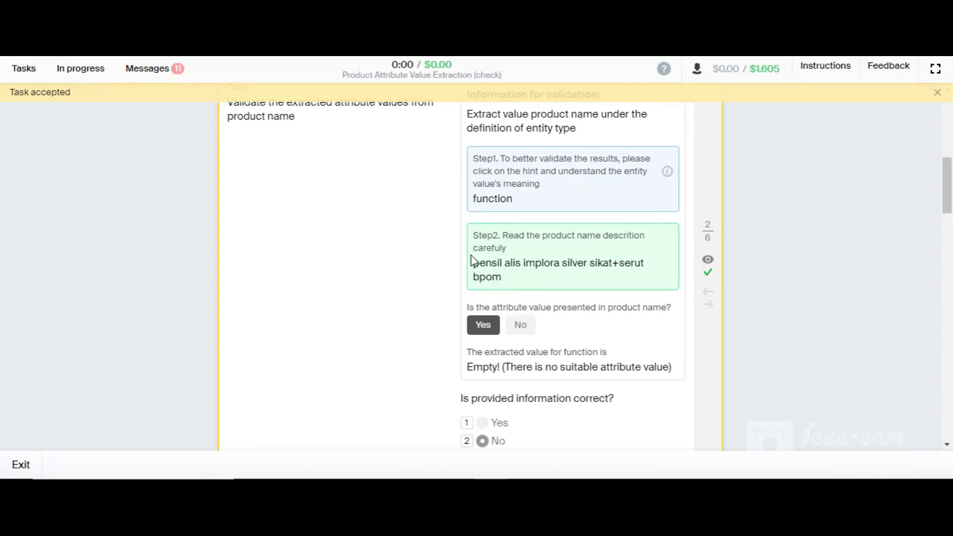
# Search Google in a new tab for "pensil alis implora silver sikat+serut bpom" and look over the results.
pyautogui.moveTo(475, 264); pyautogui.dragTo(502, 278)
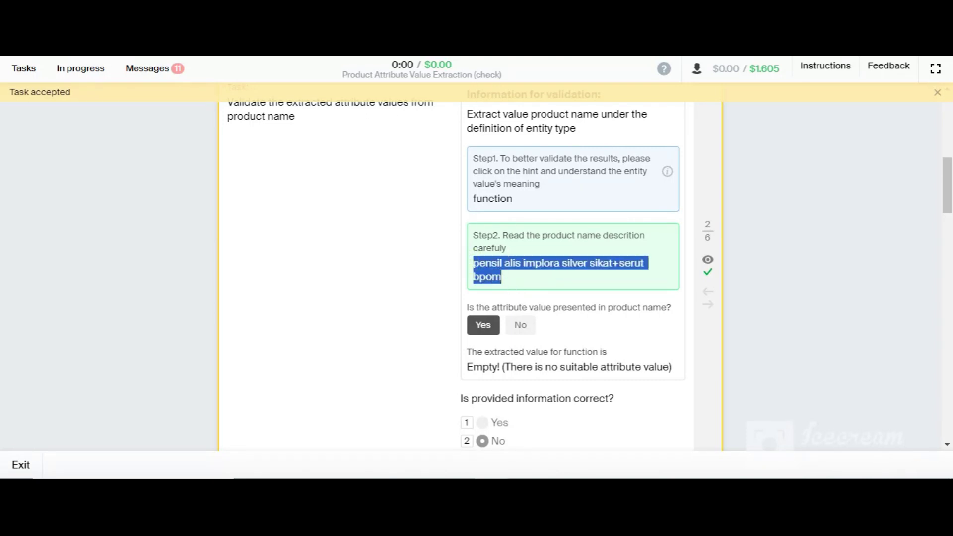
pyautogui.hotkey('ctrl', 'c')
pyautogui.hotkey('ctrl', 't')
pyautogui.hotkey('ctrl', 'v')
pyautogui.press('Return')
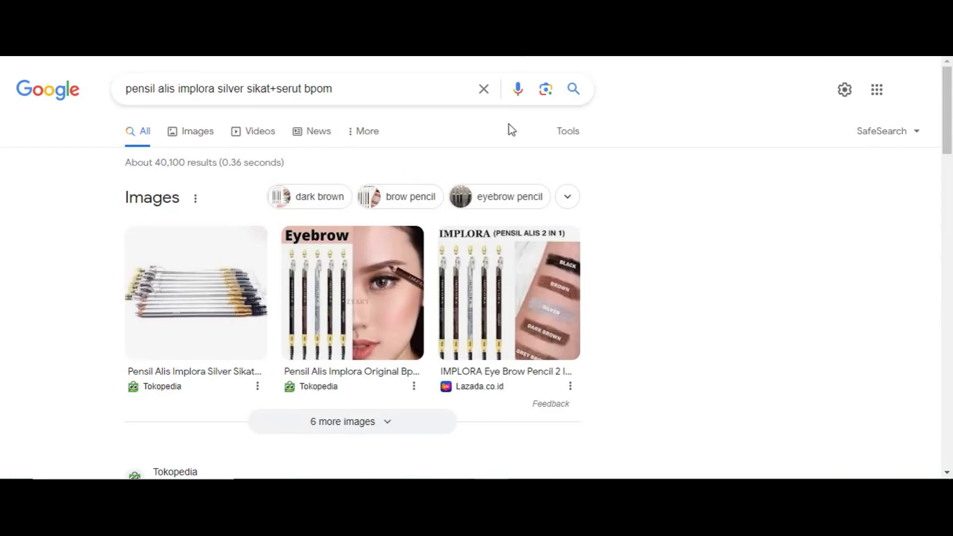
pyautogui.scroll(-3, 503, 128)
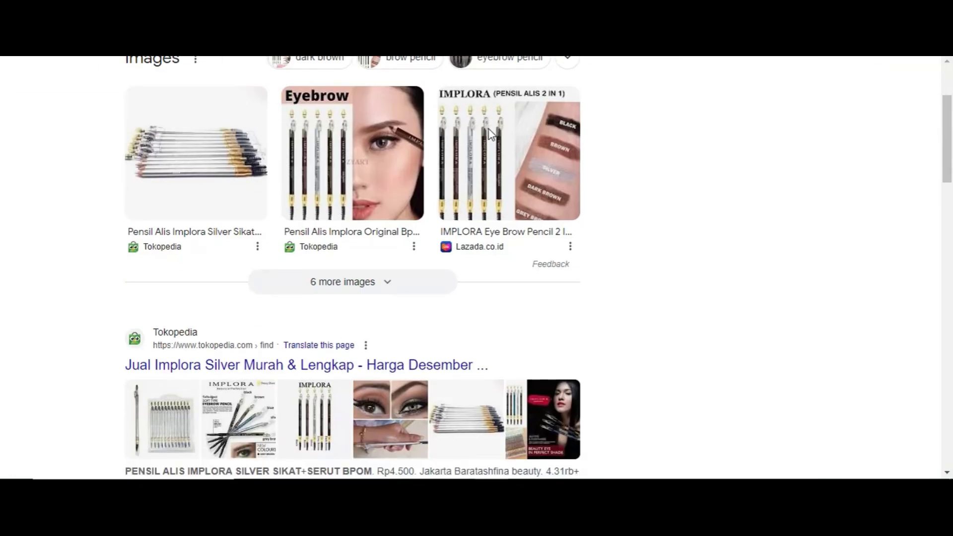
pyautogui.scroll(3, 489, 133)
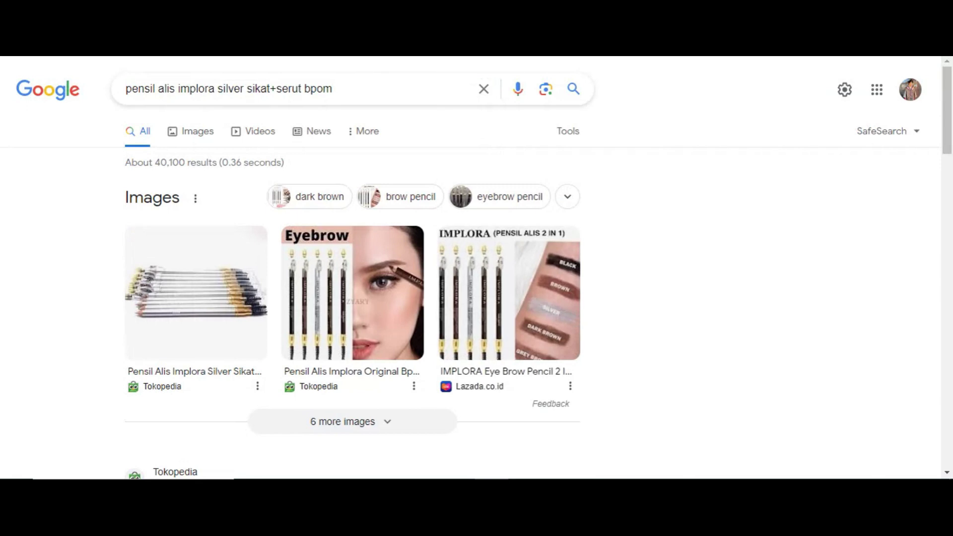
# Find Google Translate and translate the second item's product name into English with the source language detected.
pyautogui.click(364, 84)
pyautogui.click(484, 89)
pyautogui.write('go')
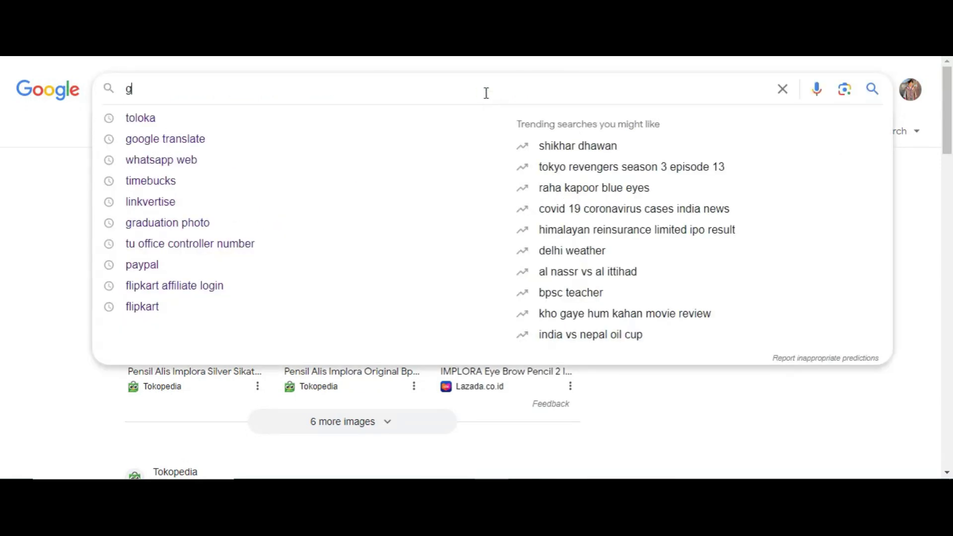
pyautogui.click(407, 118)
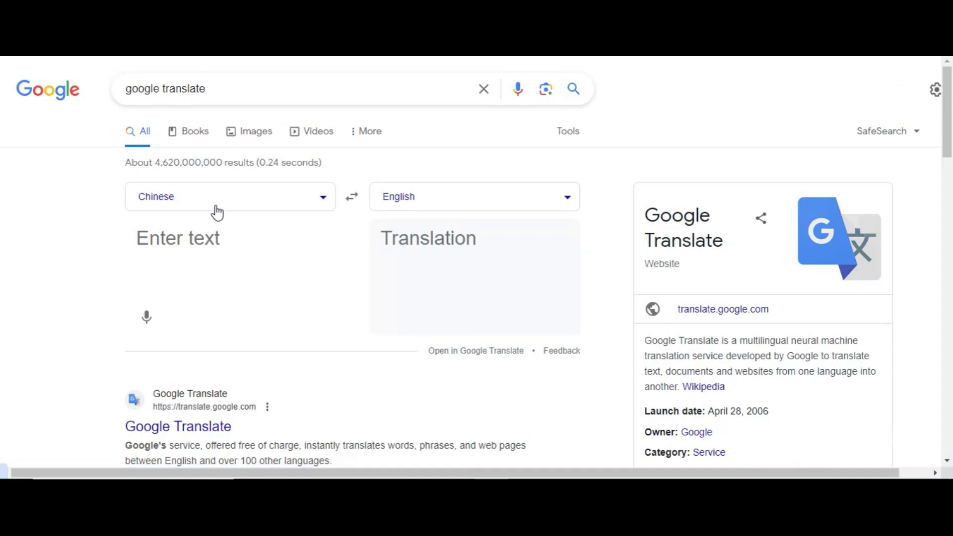
pyautogui.click(219, 207)
pyautogui.click(215, 236)
pyautogui.click(212, 241)
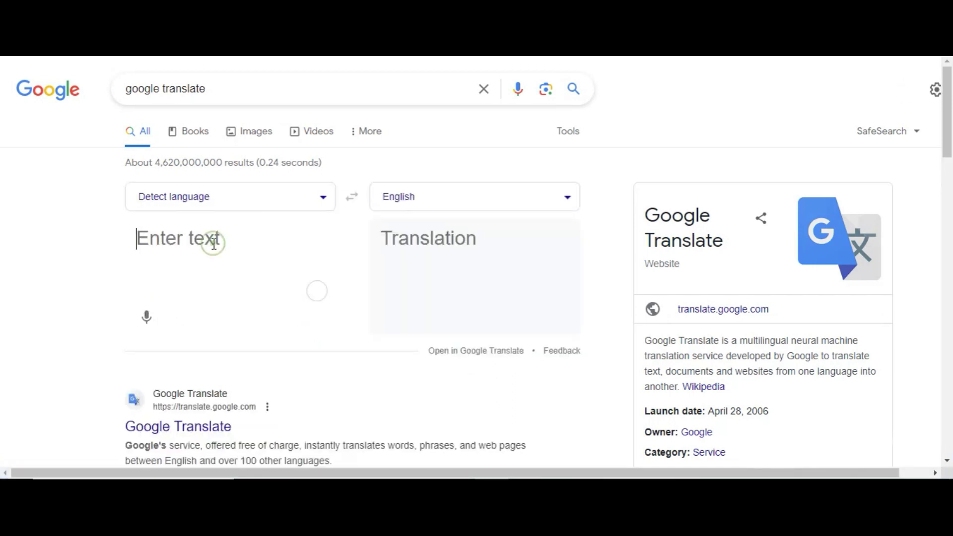
pyautogui.hotkey('ctrl', 'v')
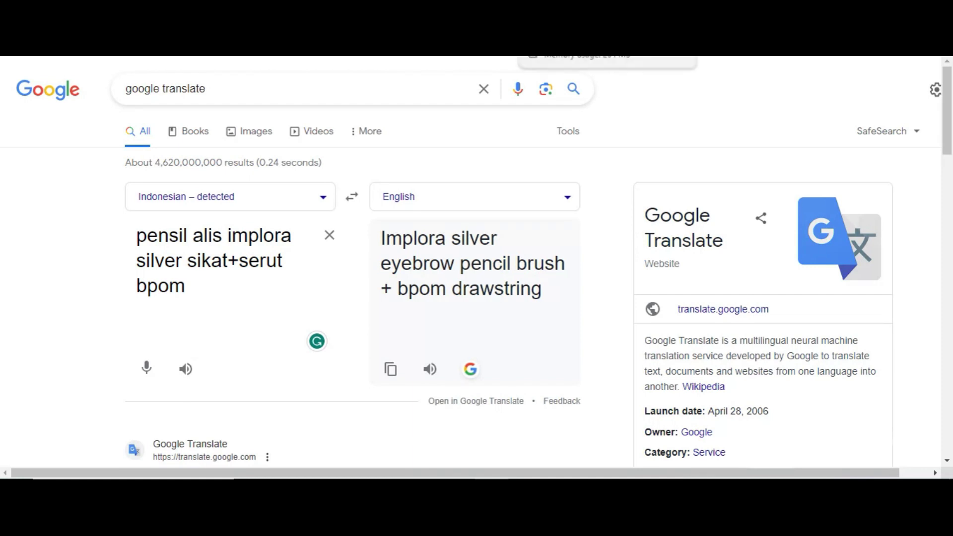
# Return to the Toloka task and review the second item's product name, extracted function value and correctness verdict.
pyautogui.hotkey('alt', 'Tab')
pyautogui.click(546, 281)
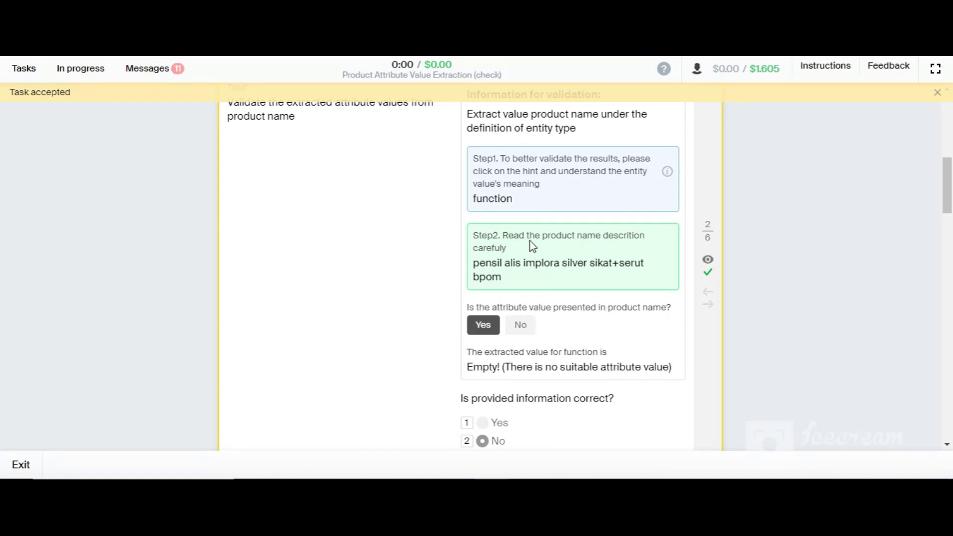
pyautogui.tripleClick(511, 278)
pyautogui.click(411, 267)
pyautogui.scroll(-3, 546, 315)
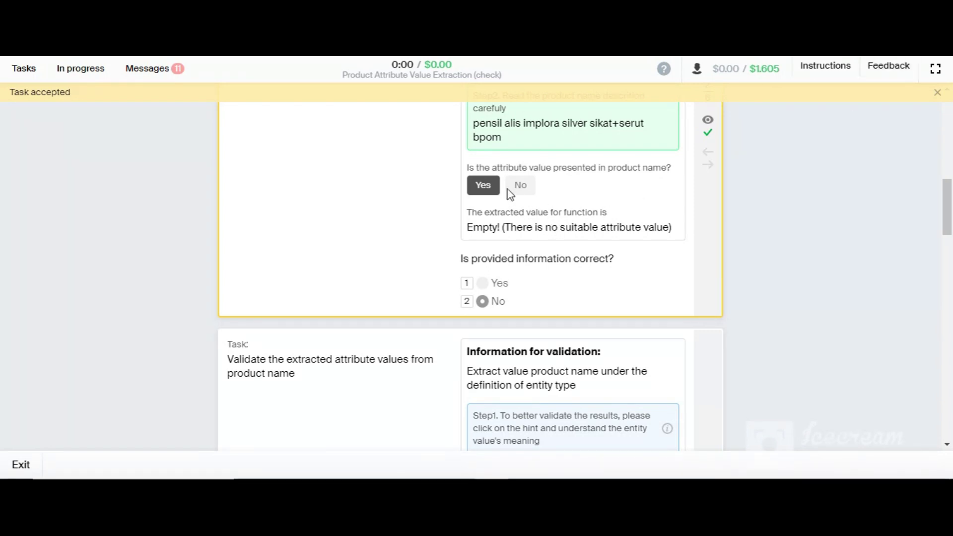
pyautogui.scroll(2, 546, 217)
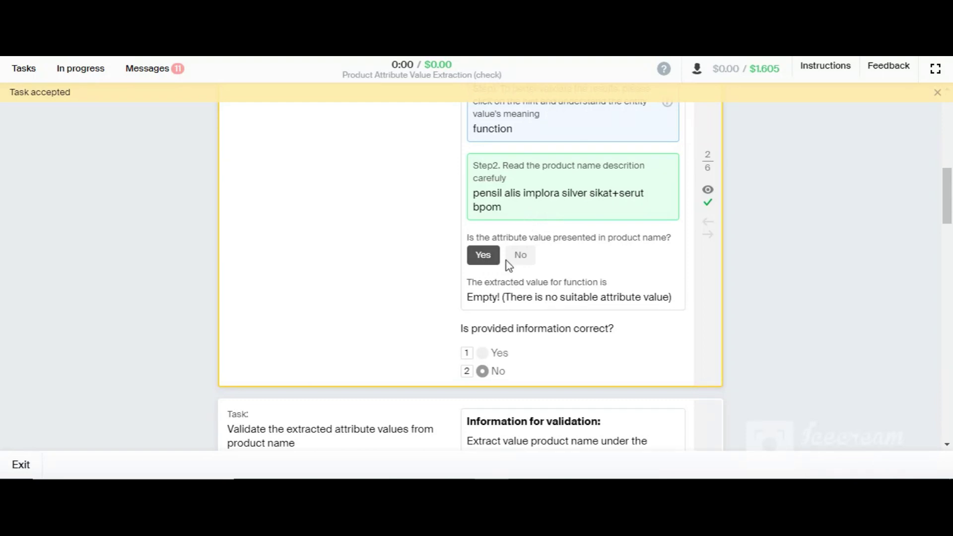
pyautogui.moveTo(657, 297); pyautogui.dragTo(687, 308)
pyautogui.click(447, 302)
pyautogui.click(667, 318)
pyautogui.moveTo(468, 297); pyautogui.dragTo(639, 334)
pyautogui.click(635, 334)
pyautogui.moveTo(461, 326); pyautogui.dragTo(533, 351)
pyautogui.click(524, 367)
# Examine the third item's function attribute, looking for a function such as "cleansing balm" in its product name.
pyautogui.scroll(-5, 498, 383)
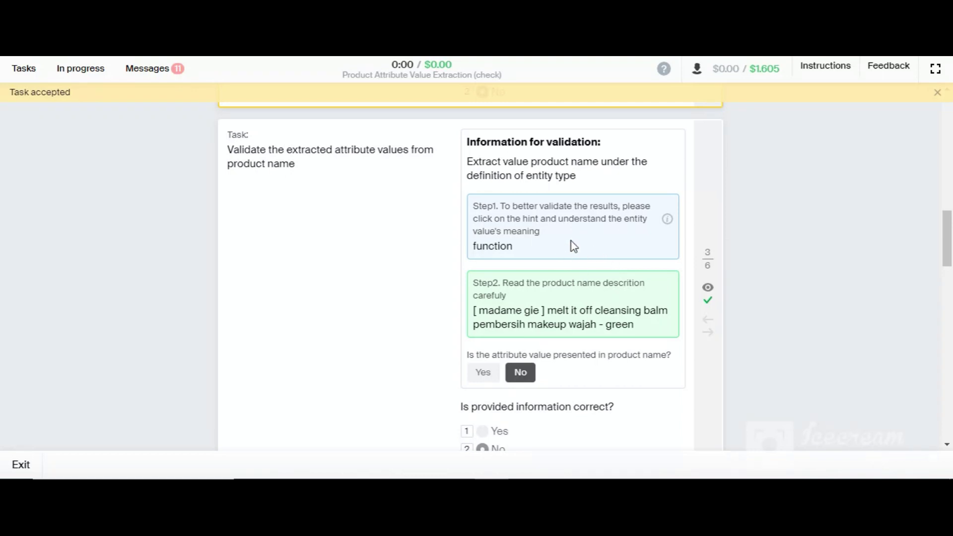
pyautogui.moveTo(528, 257); pyautogui.dragTo(430, 249)
pyautogui.click(377, 253)
pyautogui.scroll(-2, 585, 273)
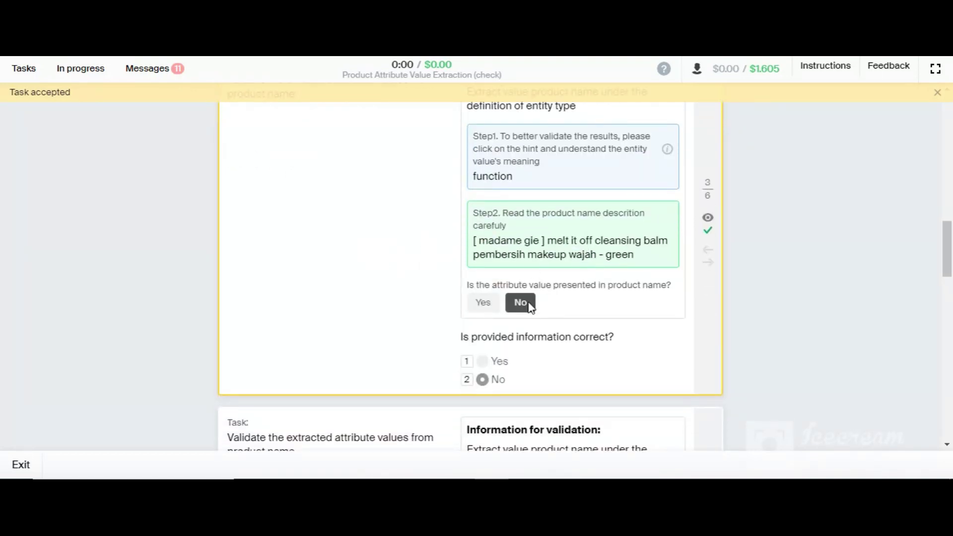
pyautogui.moveTo(594, 241); pyautogui.dragTo(673, 242)
pyautogui.click(652, 262)
pyautogui.moveTo(592, 241); pyautogui.dragTo(668, 242)
pyautogui.click(650, 259)
pyautogui.scroll(-3, 610, 264)
pyautogui.scroll(2, 584, 259)
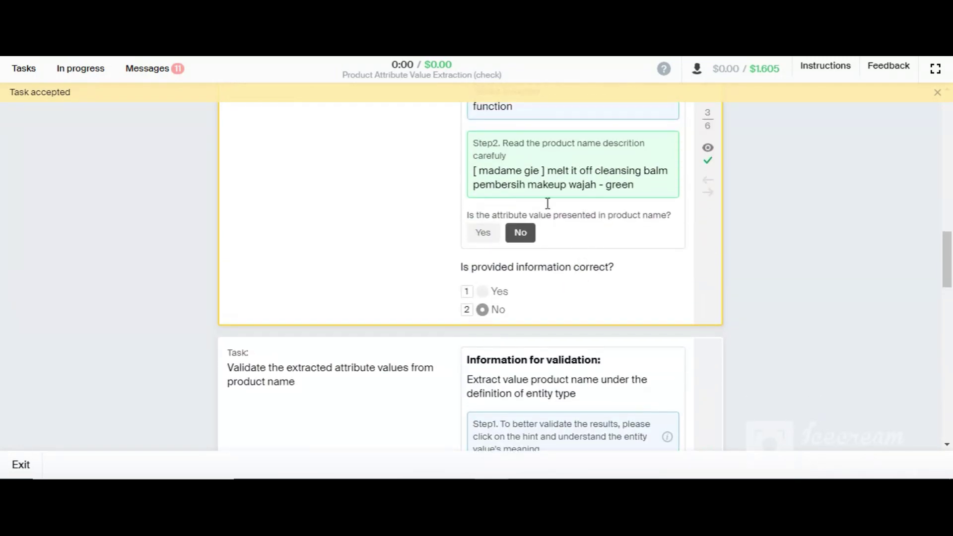
pyautogui.moveTo(635, 186); pyautogui.dragTo(462, 174)
pyautogui.click(433, 186)
# Examine the fourth item's pinkflash eyeshadow palette name against the function attribute and the given answers.
pyautogui.scroll(-6, 627, 255)
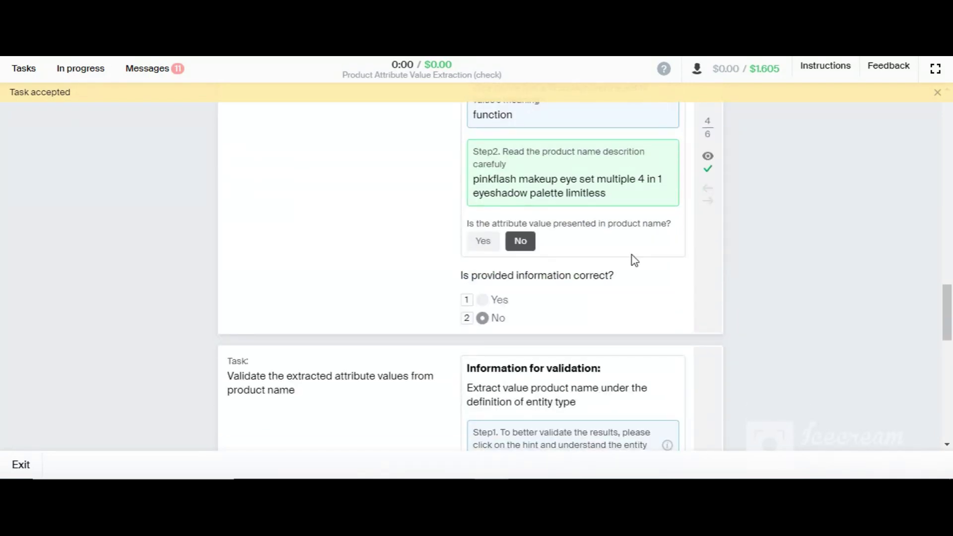
pyautogui.moveTo(615, 201); pyautogui.dragTo(460, 181)
pyautogui.click(424, 186)
pyautogui.moveTo(586, 194); pyautogui.dragTo(564, 195)
pyautogui.click(470, 196)
pyautogui.click(401, 206)
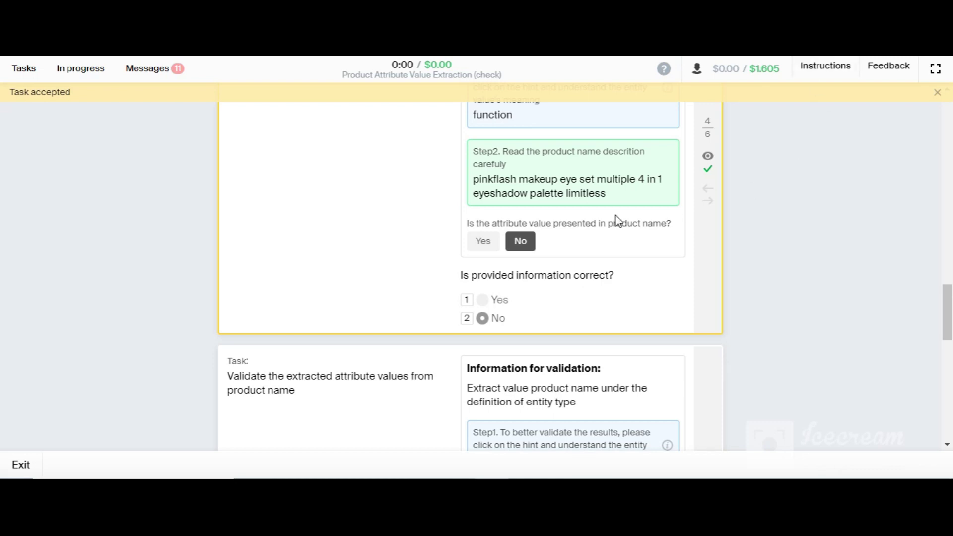
# Examine the fifth item's happy d vine collagen candy name against the function attribute and the given answers.
pyautogui.scroll(-5, 547, 269)
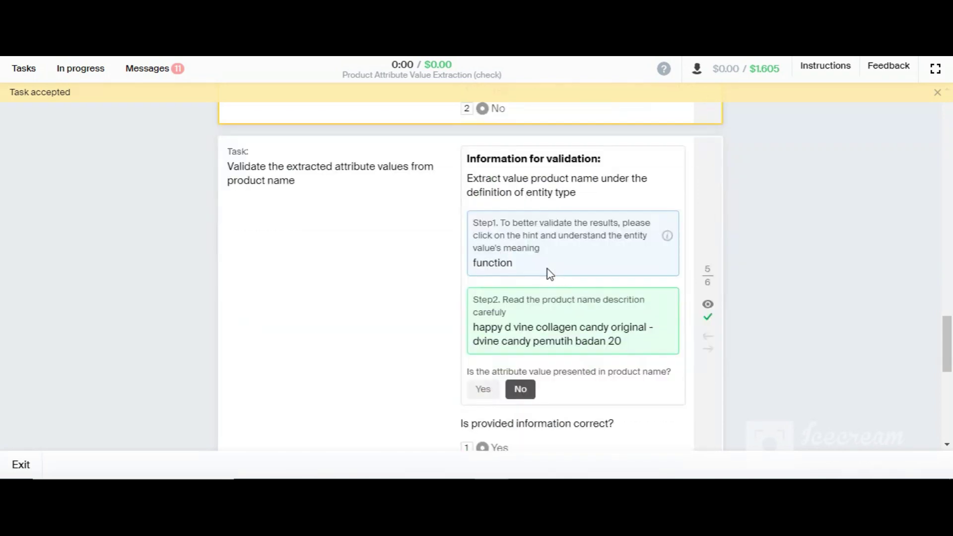
pyautogui.scroll(-2, 552, 282)
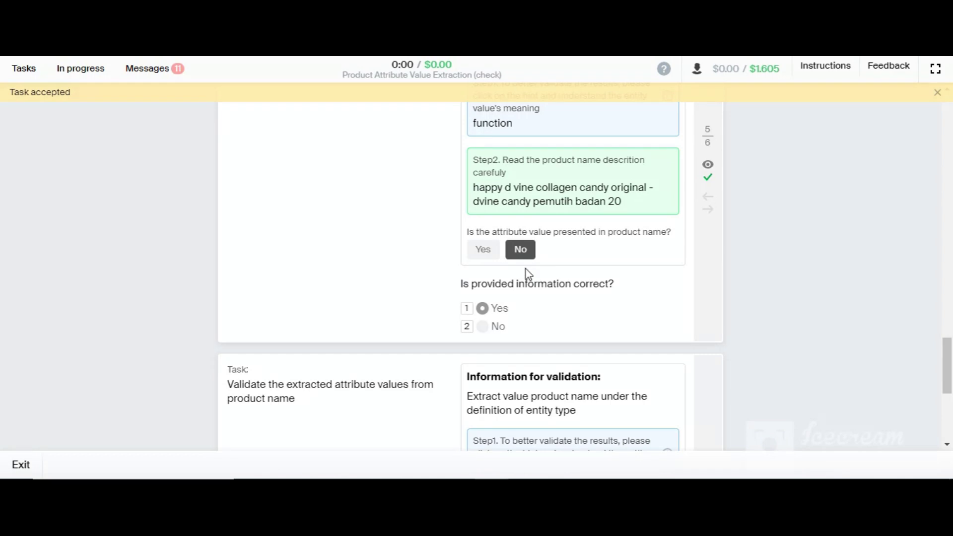
pyautogui.click(635, 207)
pyautogui.moveTo(636, 208); pyautogui.dragTo(472, 193)
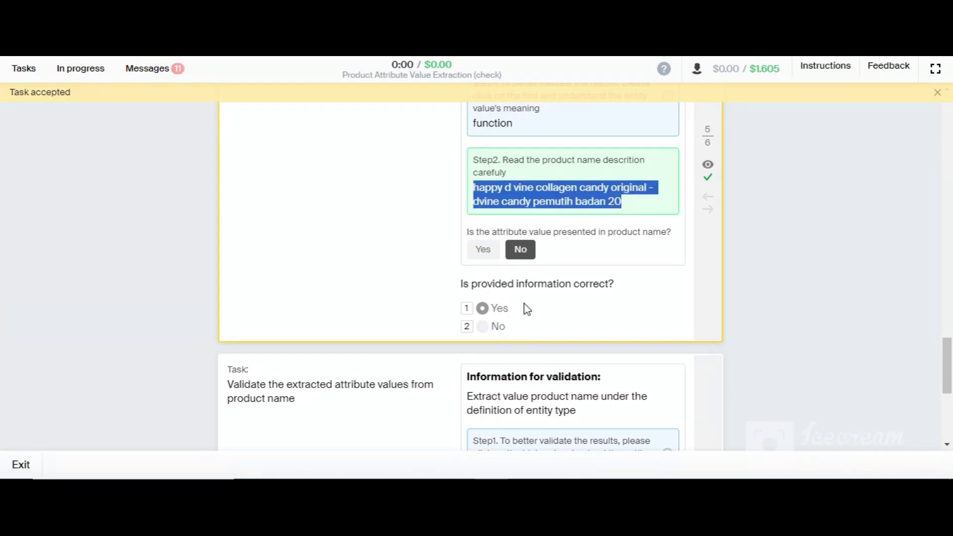
pyautogui.click(634, 207)
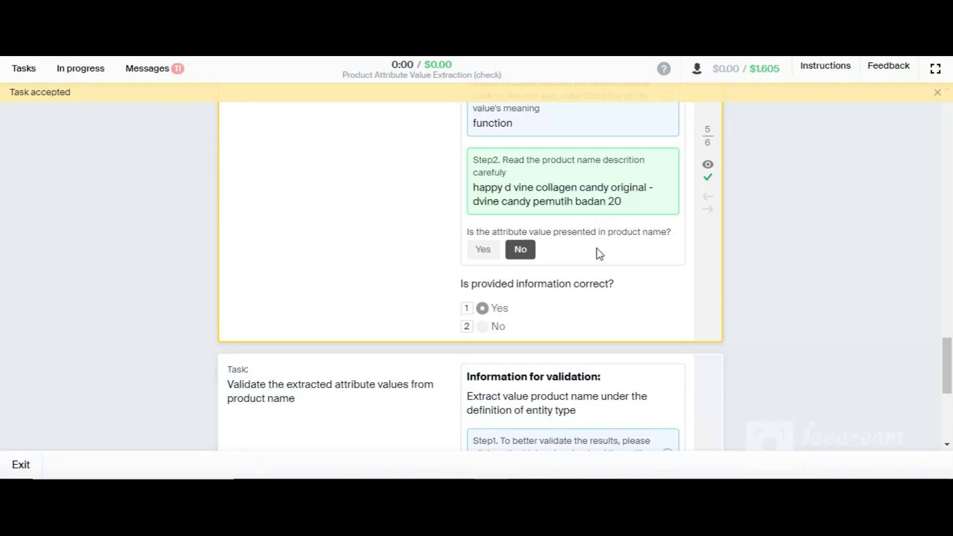
pyautogui.moveTo(623, 206); pyautogui.dragTo(464, 194)
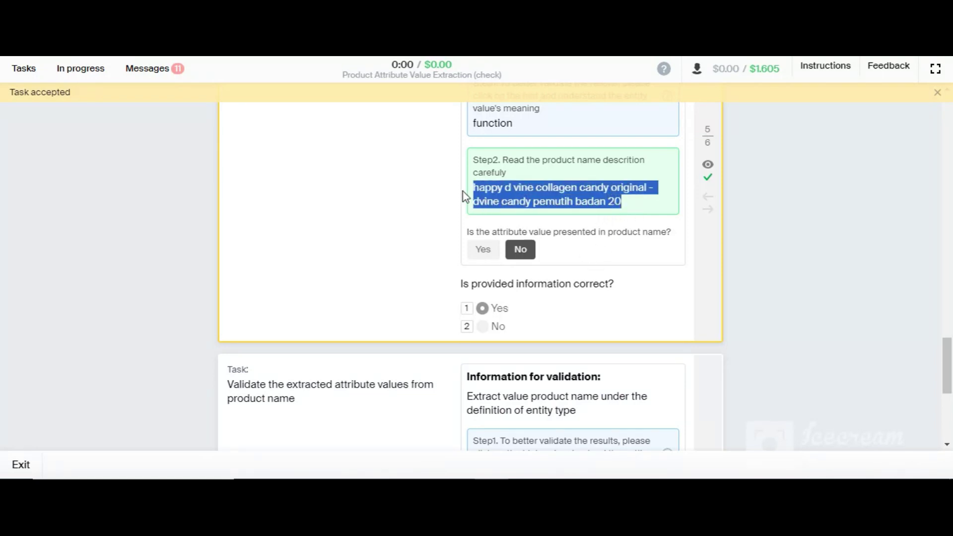
pyautogui.click(568, 229)
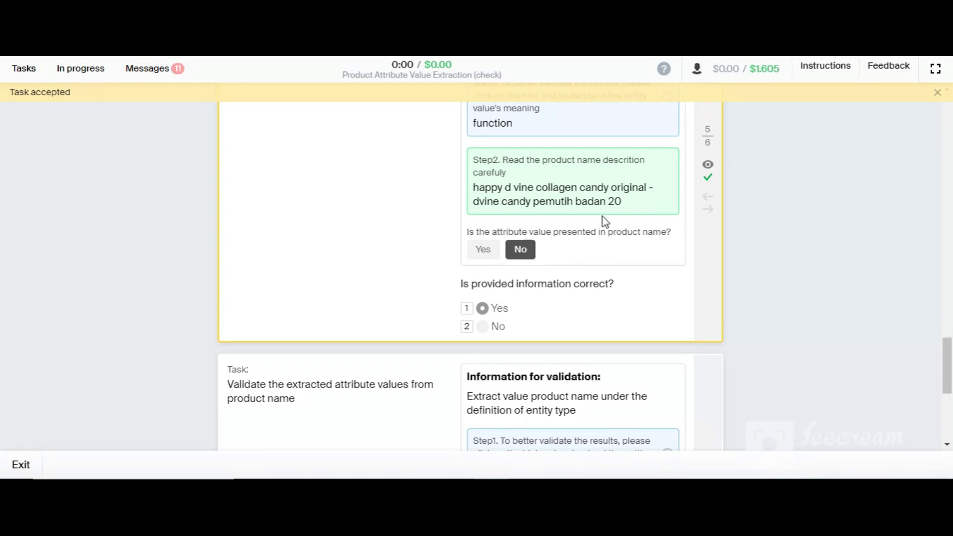
pyautogui.moveTo(627, 204); pyautogui.dragTo(467, 187)
pyautogui.click(618, 277)
# Examine the sixth item's keauty premium collagen drink name against the function attribute, its extracted value and the correctness answer.
pyautogui.scroll(-5, 642, 234)
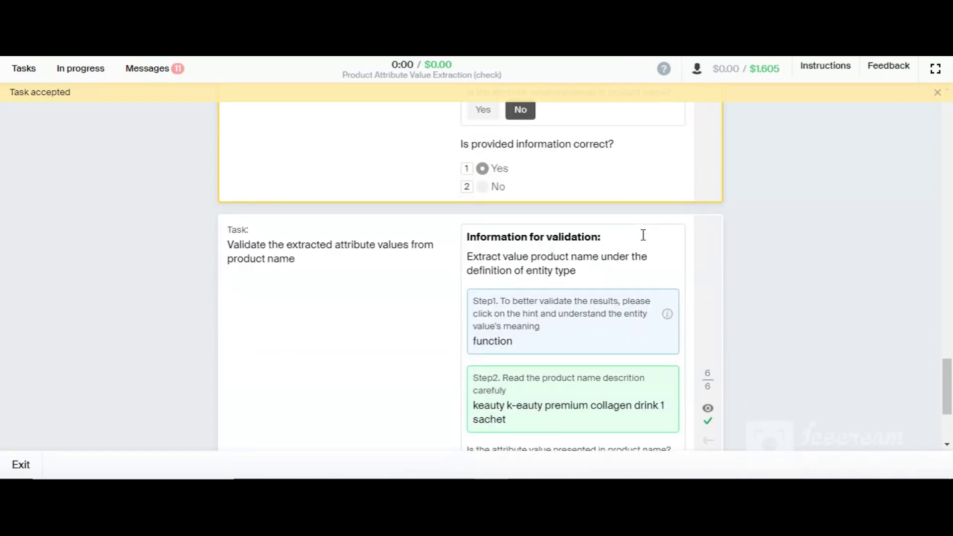
pyautogui.moveTo(507, 278); pyautogui.dragTo(436, 277)
pyautogui.click(536, 289)
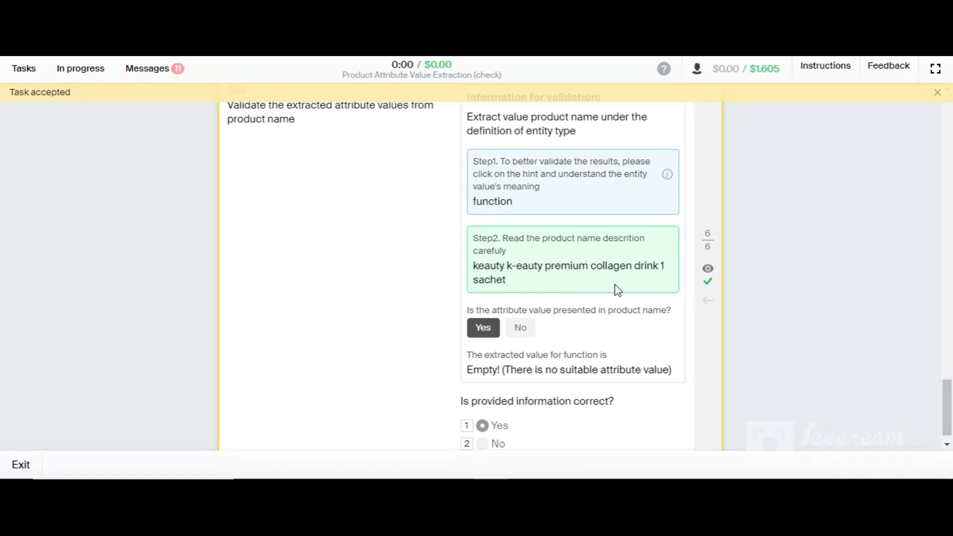
pyautogui.scroll(-1, 615, 288)
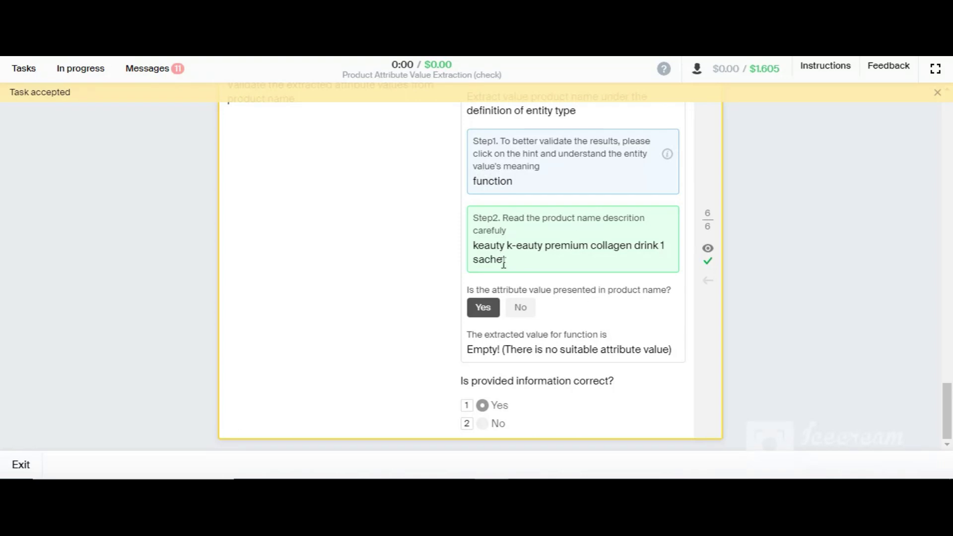
pyautogui.moveTo(510, 258); pyautogui.dragTo(422, 253)
pyautogui.click(419, 252)
pyautogui.moveTo(468, 350); pyautogui.dragTo(676, 353)
pyautogui.click(677, 351)
pyautogui.moveTo(519, 269); pyautogui.dragTo(473, 246)
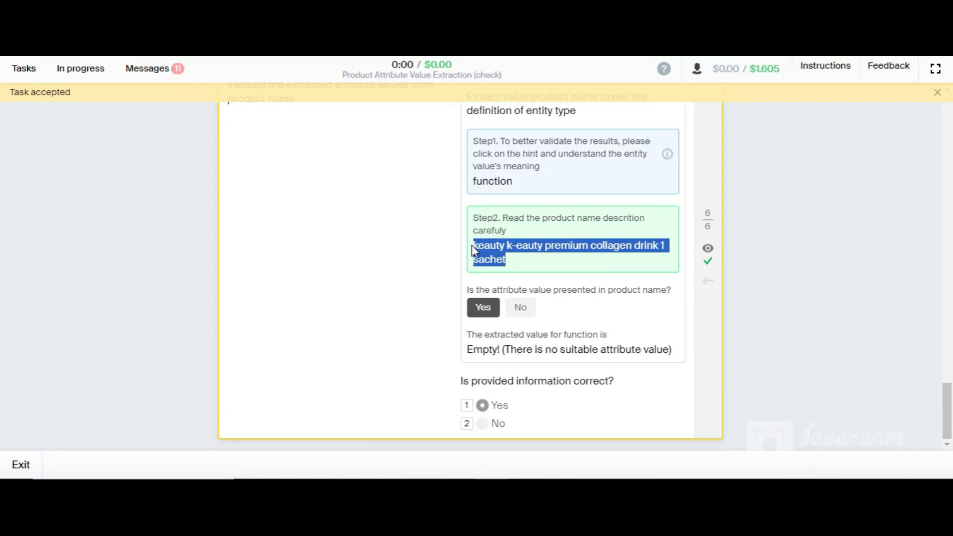
pyautogui.click(512, 268)
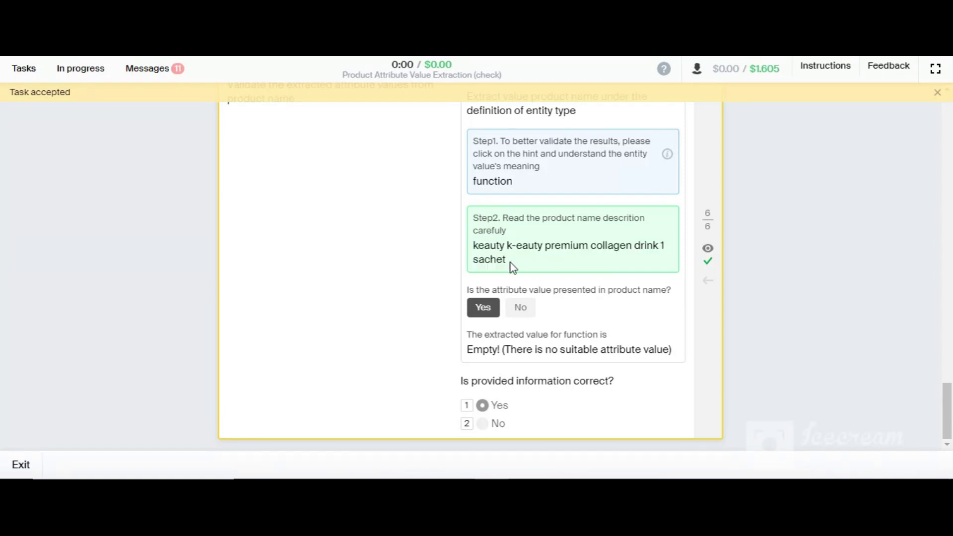
pyautogui.moveTo(507, 263); pyautogui.dragTo(472, 246)
pyautogui.click(441, 266)
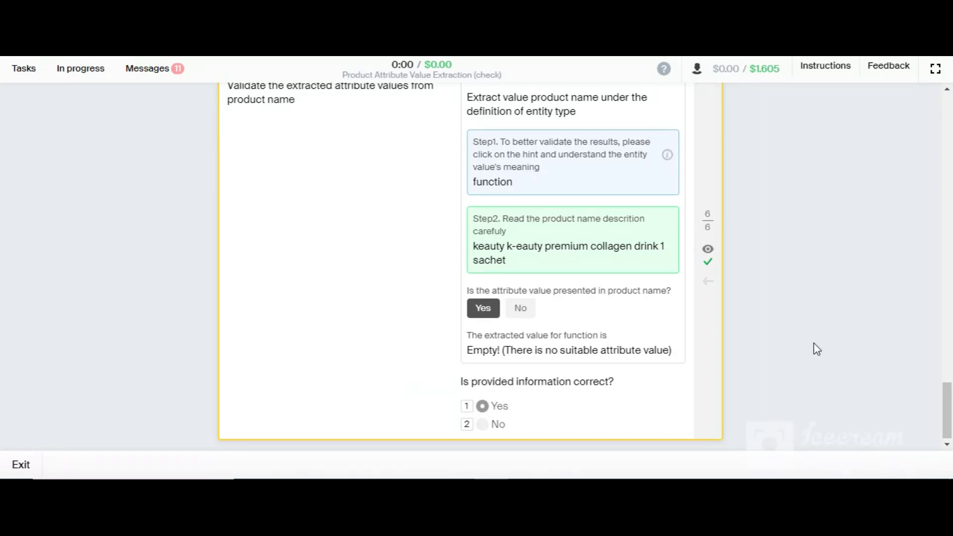
# Open the completed task submitted at 10:45:45 PM from the history and review the answers of its first two items.
pyautogui.scroll(3, 404, 195)
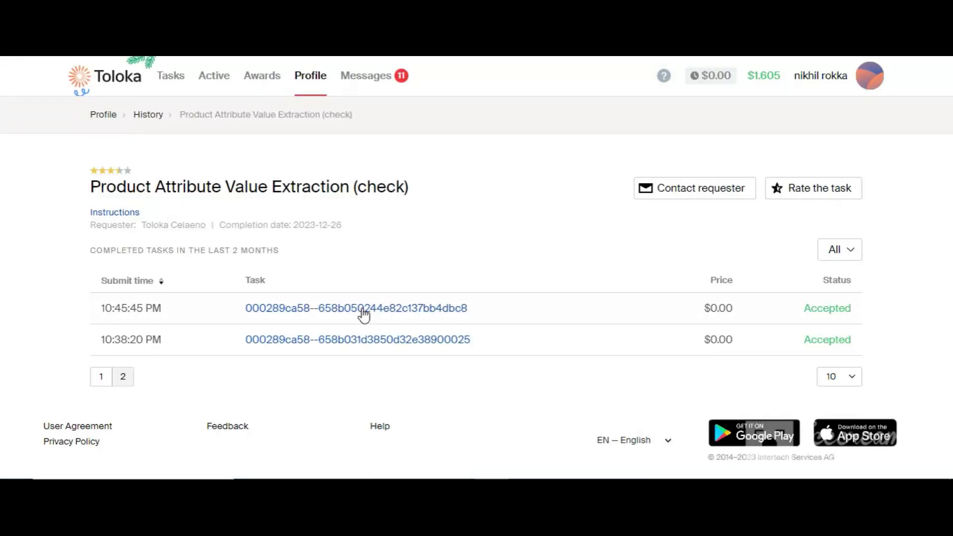
pyautogui.click(364, 310)
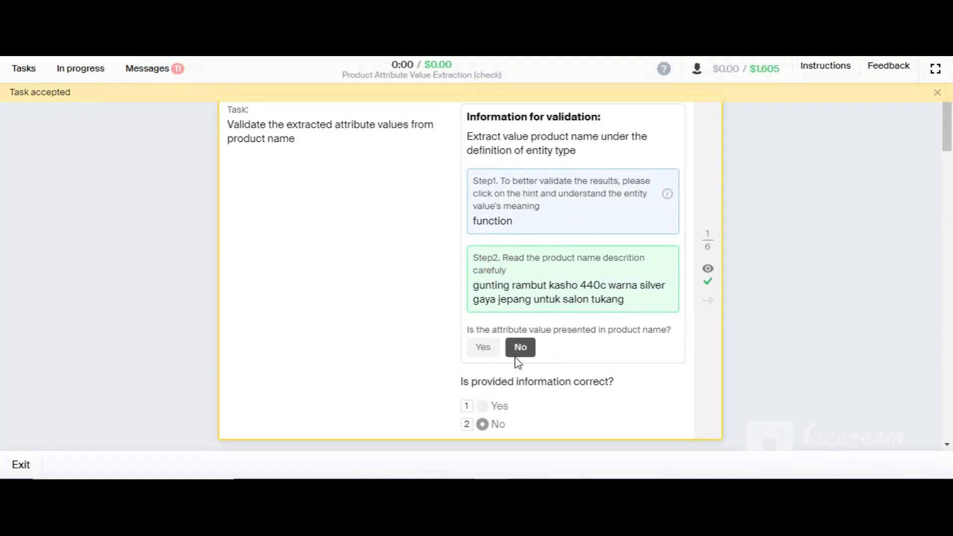
pyautogui.scroll(-5, 556, 348)
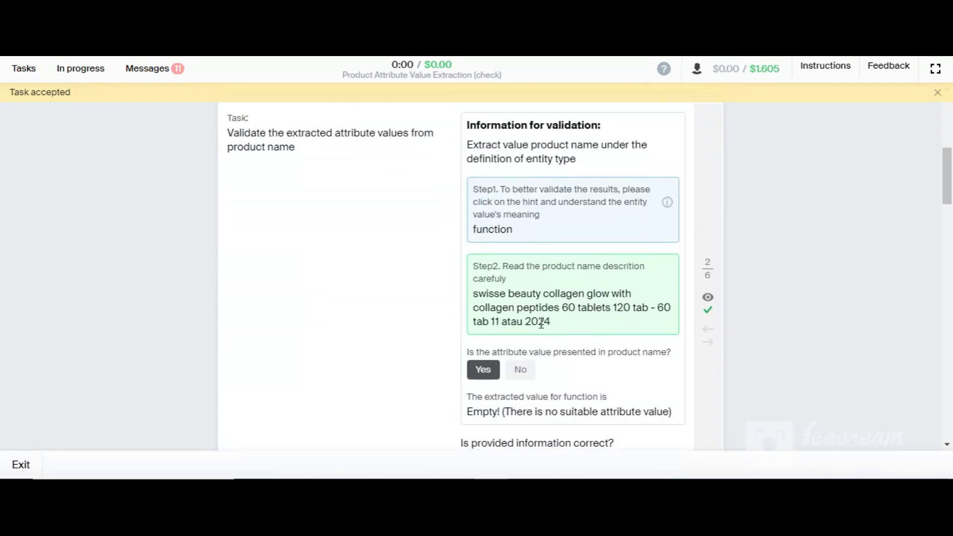
pyautogui.moveTo(469, 292); pyautogui.dragTo(556, 329)
pyautogui.click(581, 316)
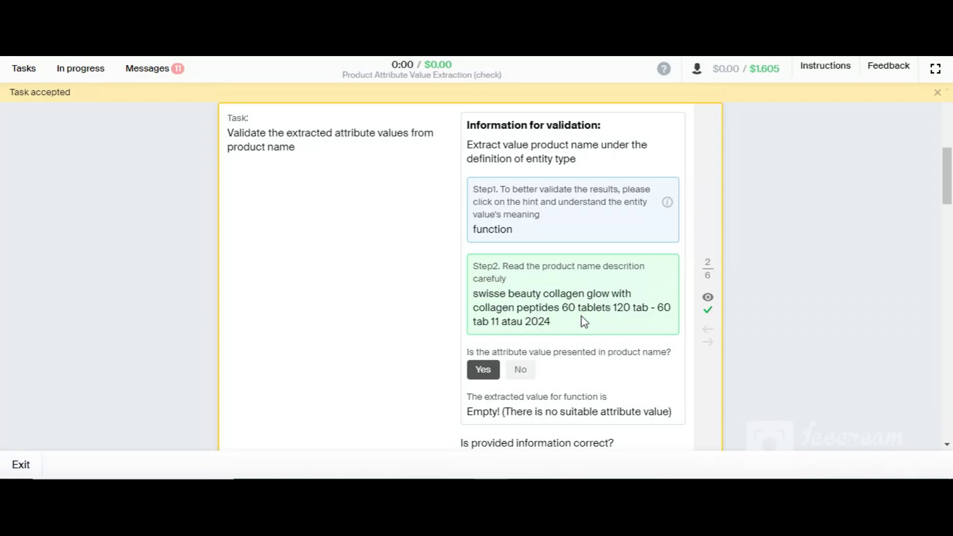
pyautogui.scroll(-4, 584, 316)
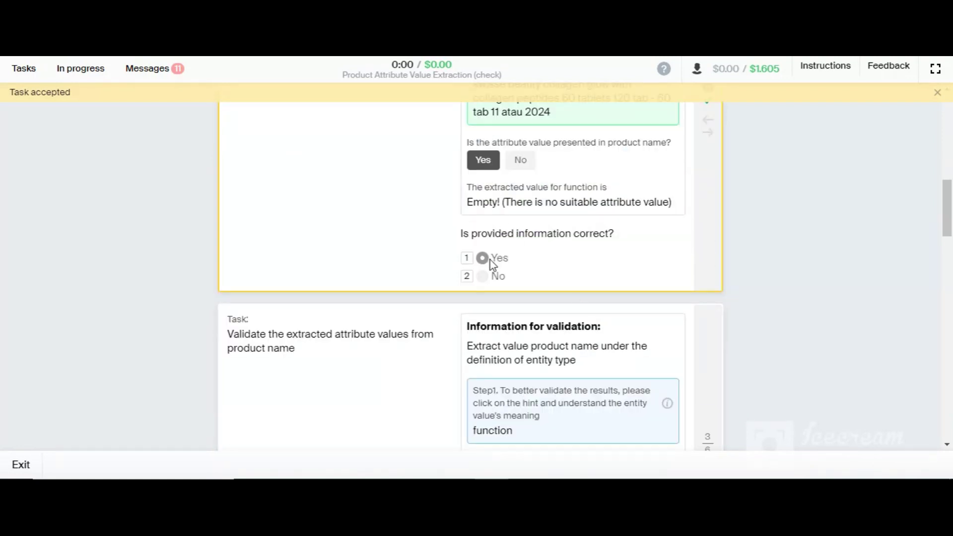
# Examine the third item's cape barber plastik product name against the function attribute and the given answers.
pyautogui.scroll(-4, 512, 266)
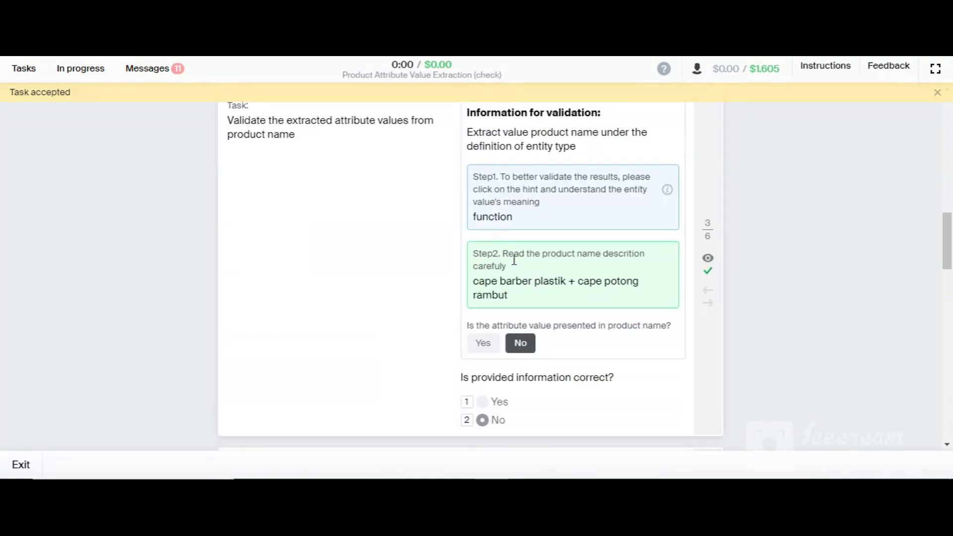
pyautogui.scroll(-1, 514, 259)
pyautogui.moveTo(474, 222); pyautogui.dragTo(535, 238)
pyautogui.click(546, 233)
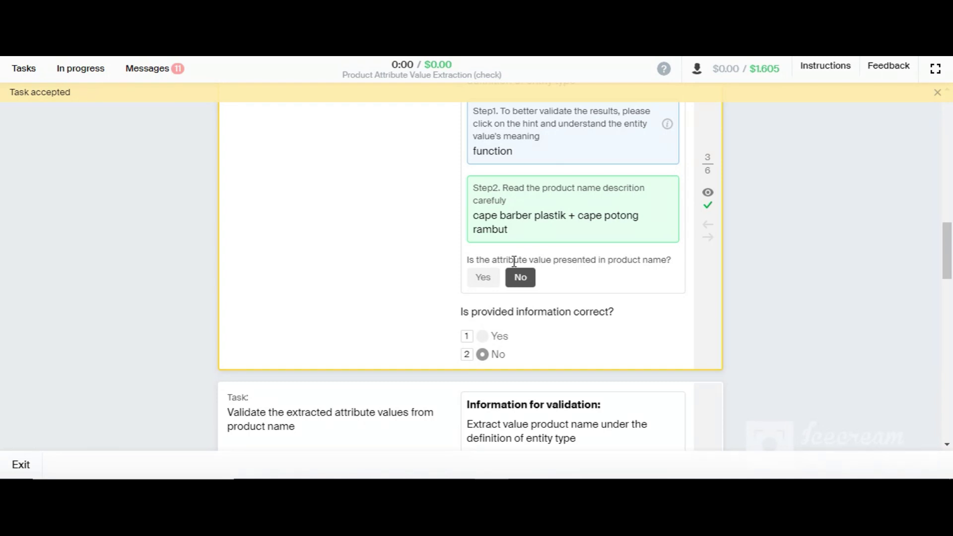
# Review the function answers for the sariayu cheek palette, the hanasui lip sleeping serum and the task's final item.
pyautogui.scroll(-5, 532, 286)
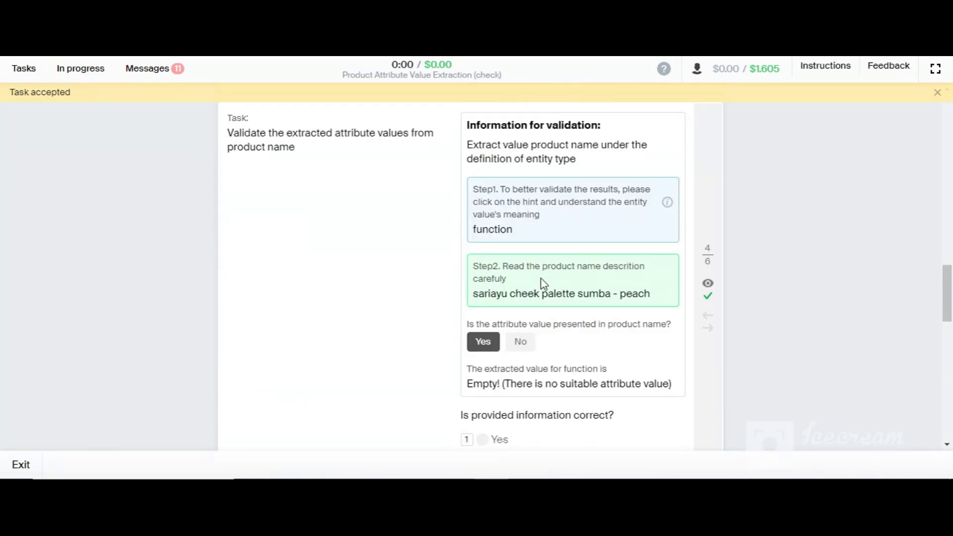
pyautogui.scroll(-1, 541, 279)
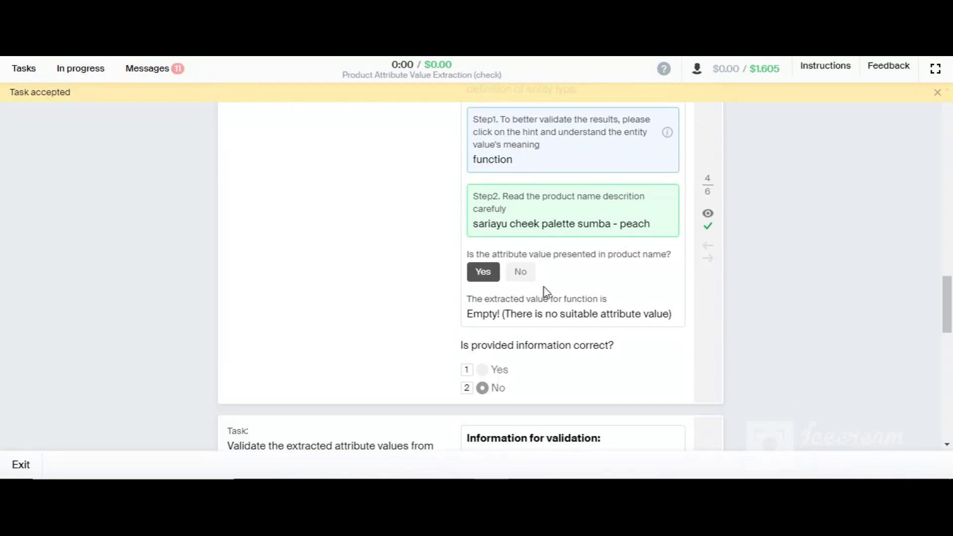
pyautogui.scroll(-6, 544, 287)
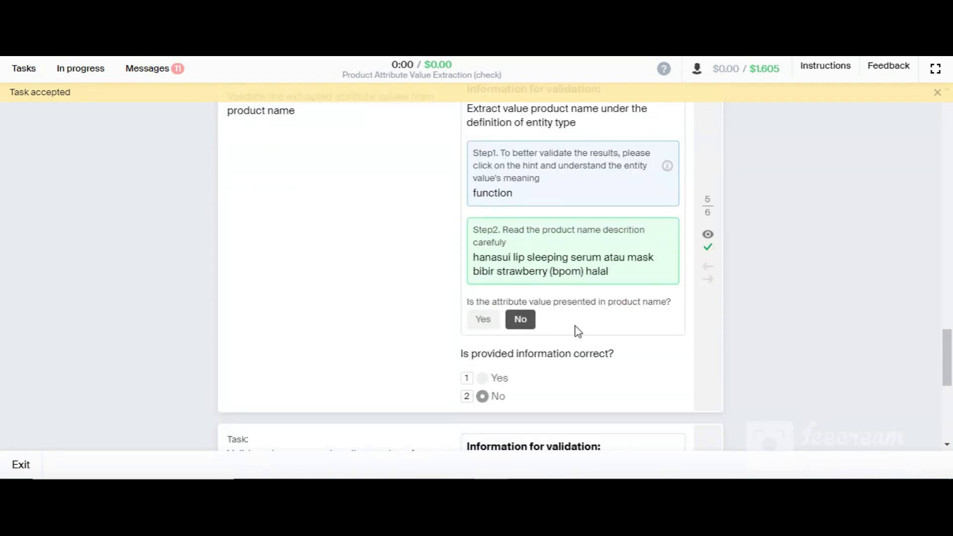
pyautogui.scroll(-6, 576, 326)
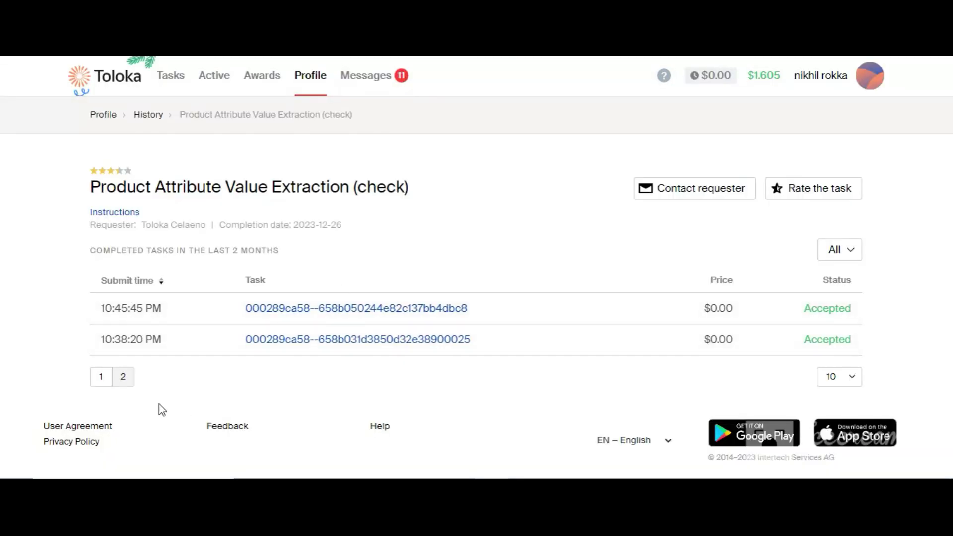
# Open the completed task submitted at 10:51:01 PM from the history's first page and review its first item's brand attribute answers.
pyautogui.click(104, 380)
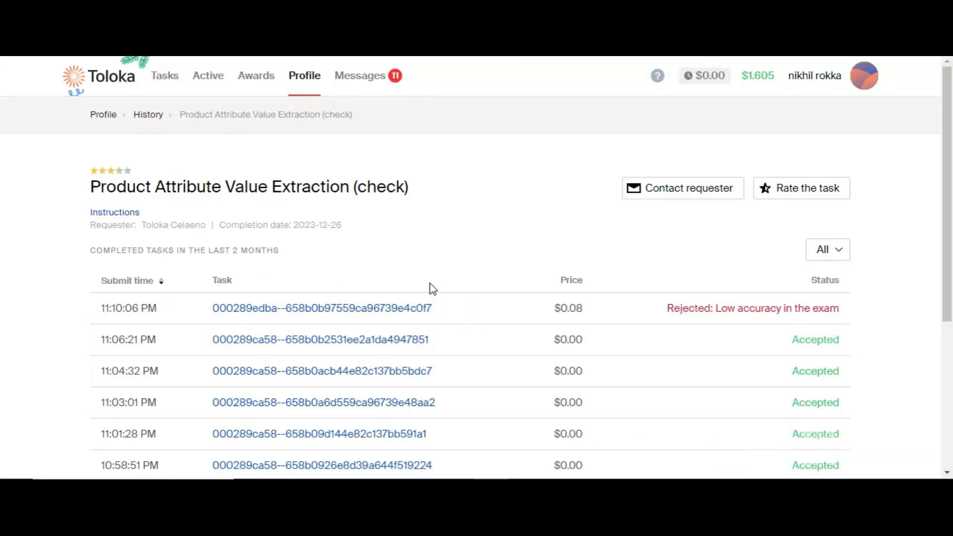
pyautogui.scroll(-5, 430, 284)
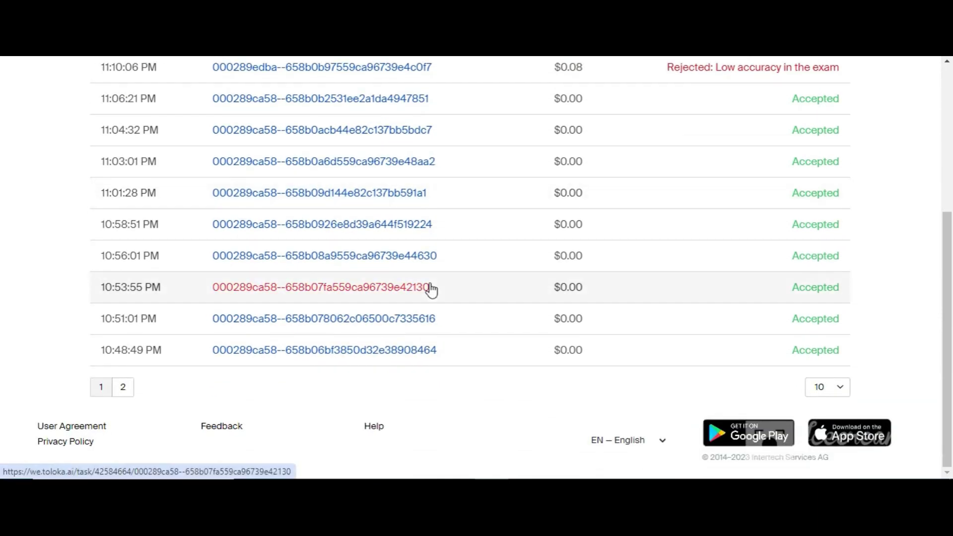
pyautogui.click(400, 314)
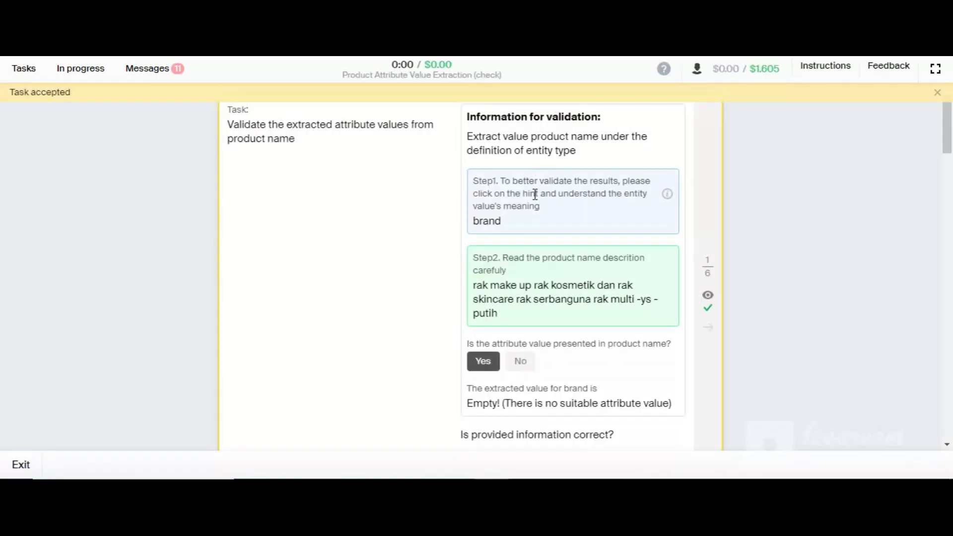
pyautogui.scroll(-3, 555, 261)
pyautogui.scroll(8, 556, 269)
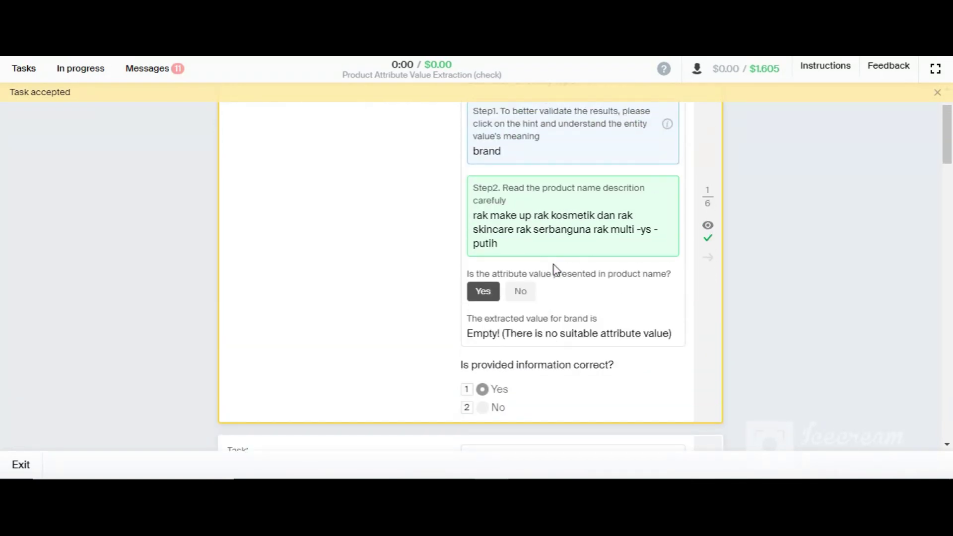
# Review the attribute values and correctness answers of the task's second to sixth items against their product names.
pyautogui.scroll(-7, 555, 271)
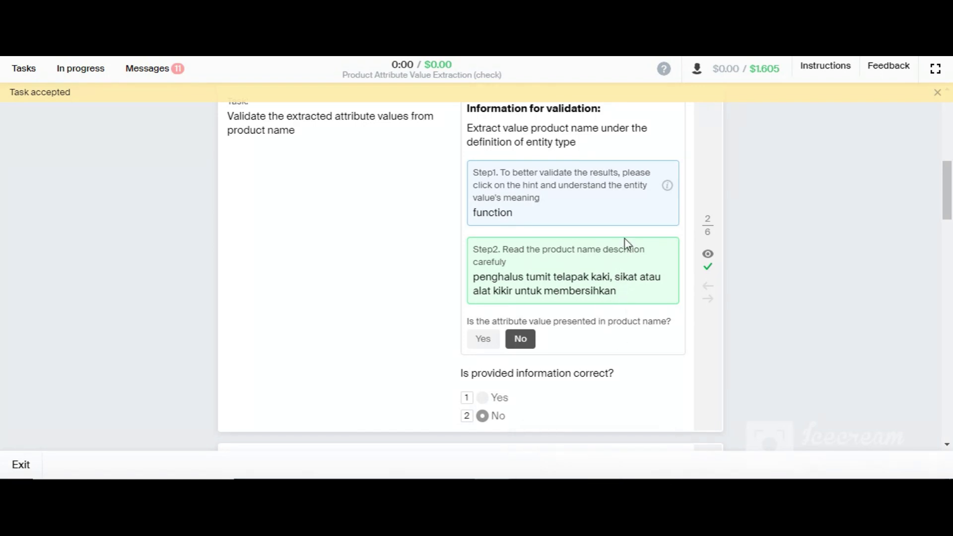
pyautogui.scroll(-7, 626, 243)
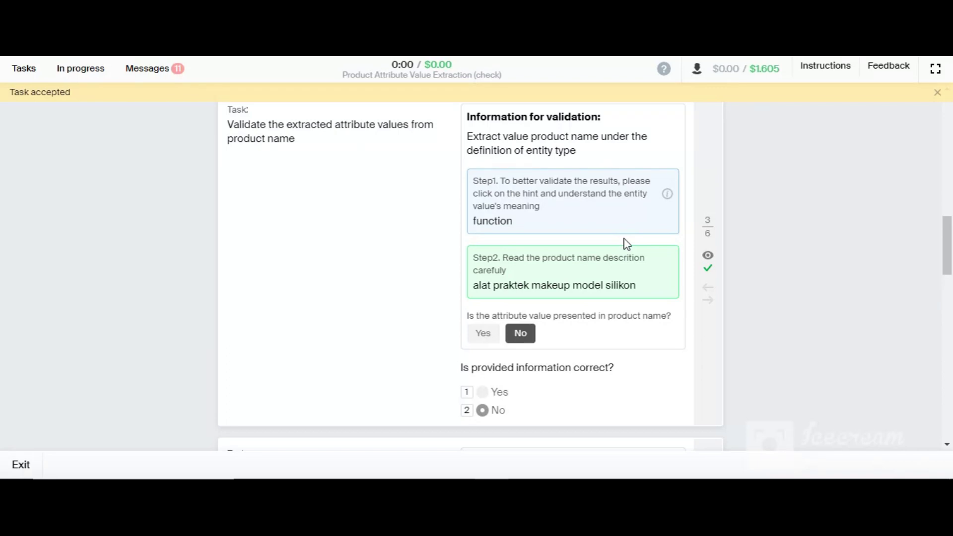
pyautogui.scroll(-7, 626, 243)
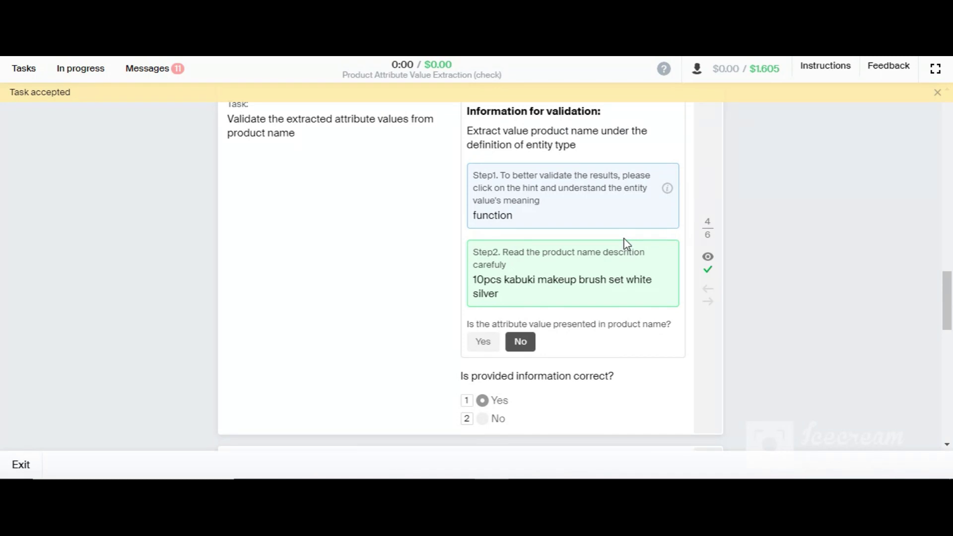
pyautogui.scroll(-7, 627, 243)
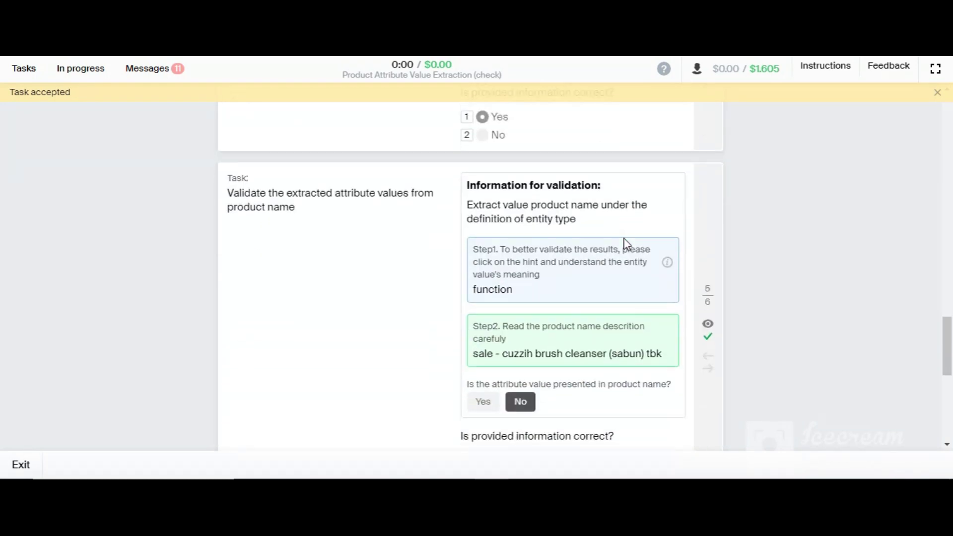
pyautogui.scroll(-1, 627, 243)
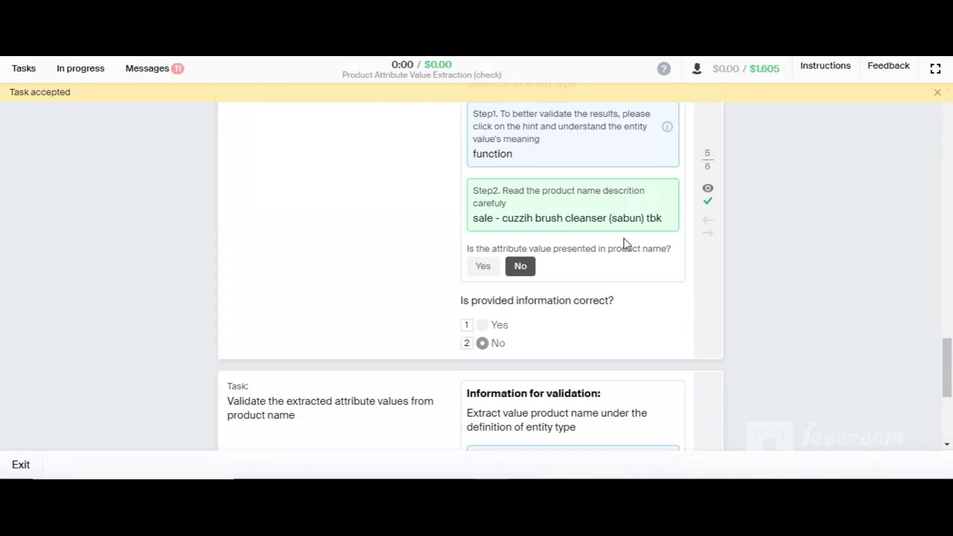
pyautogui.scroll(-5, 627, 243)
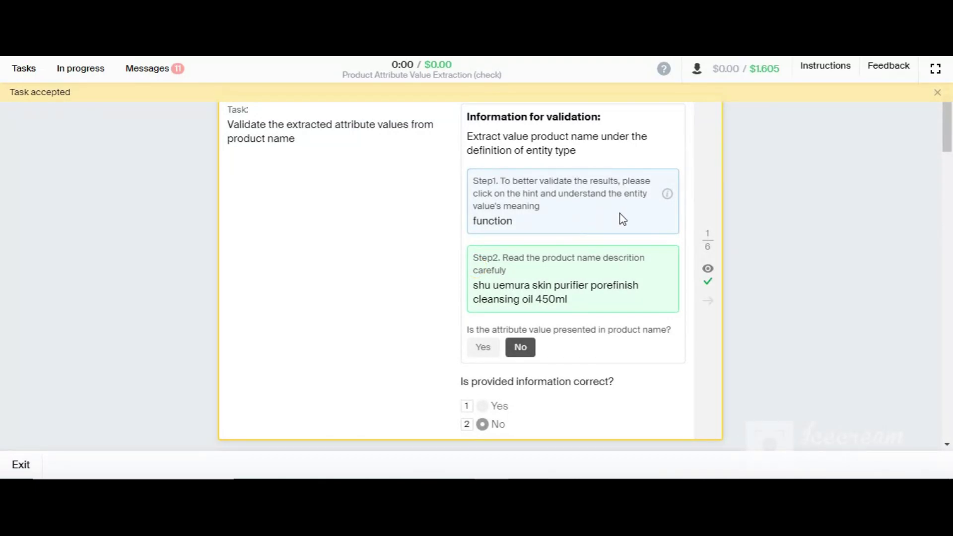
# Review the function answers for all six items of the open task, from the shu uemura cleansing oil through the cool-vita collagen to the final item.
pyautogui.scroll(-7, 620, 219)
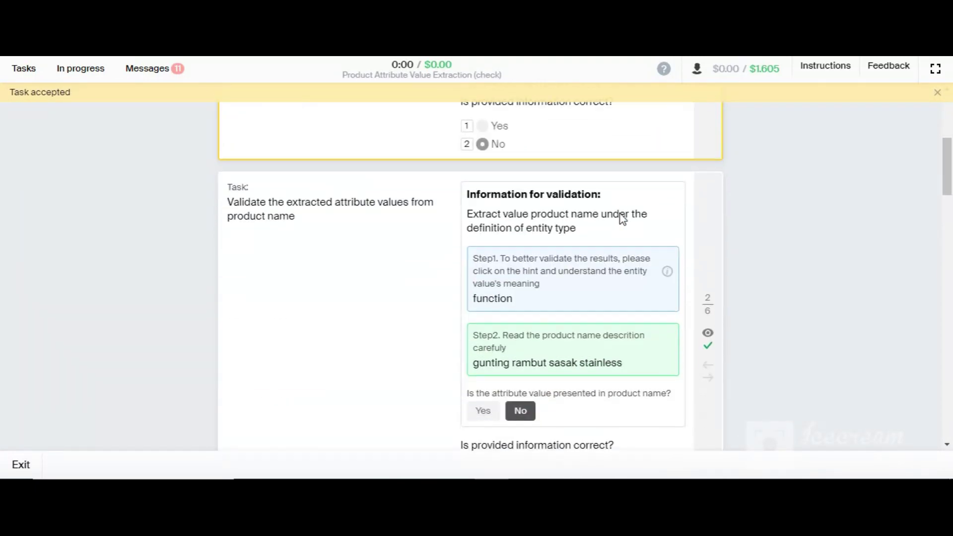
pyautogui.scroll(-1, 622, 218)
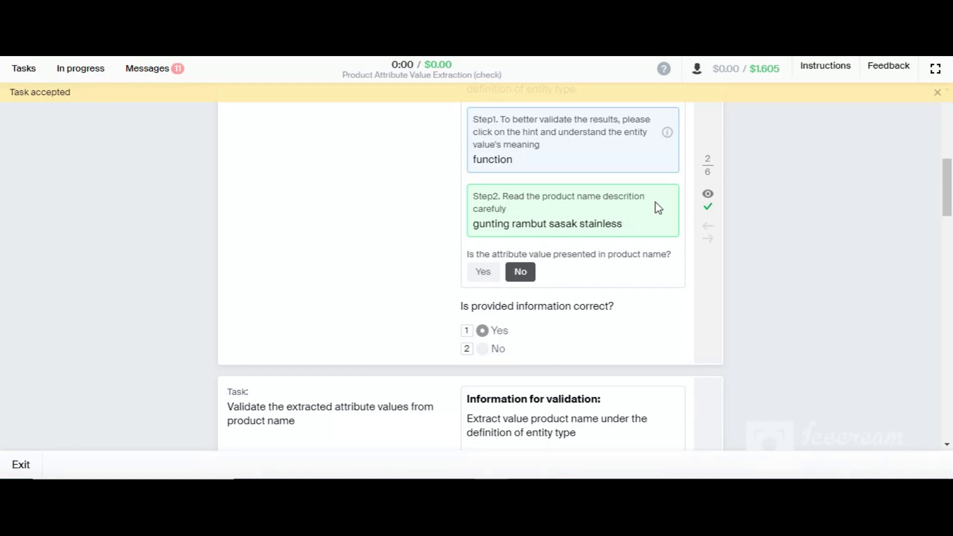
pyautogui.scroll(-5, 657, 203)
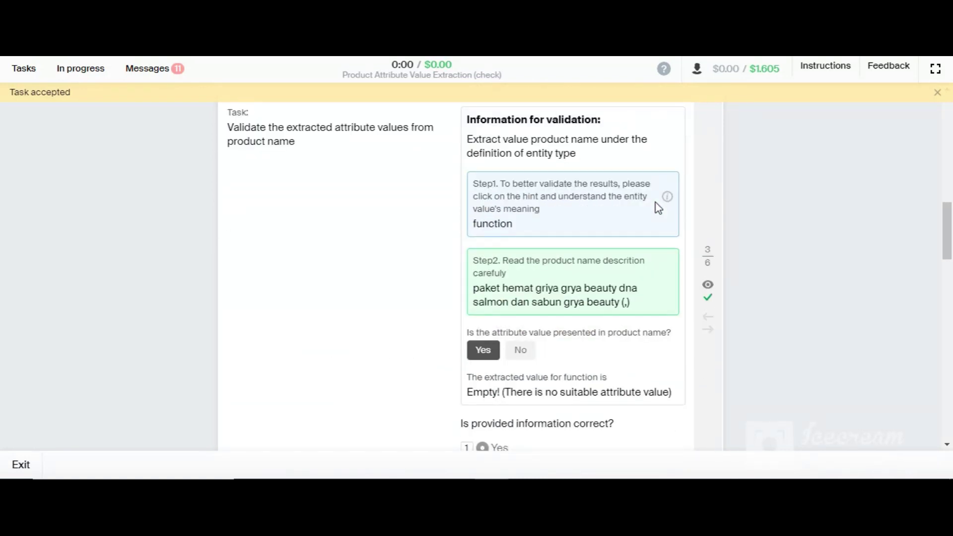
pyautogui.scroll(-1, 656, 202)
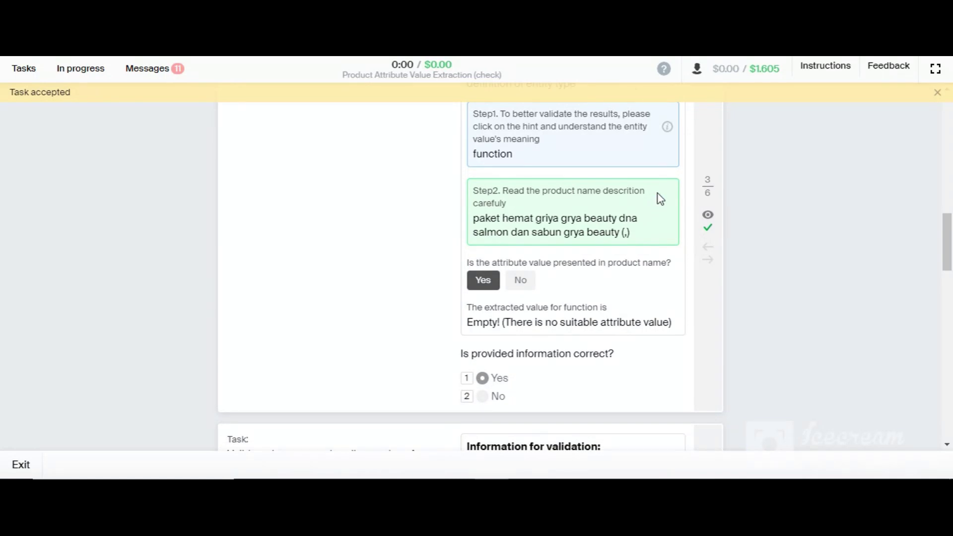
pyautogui.scroll(-5, 657, 194)
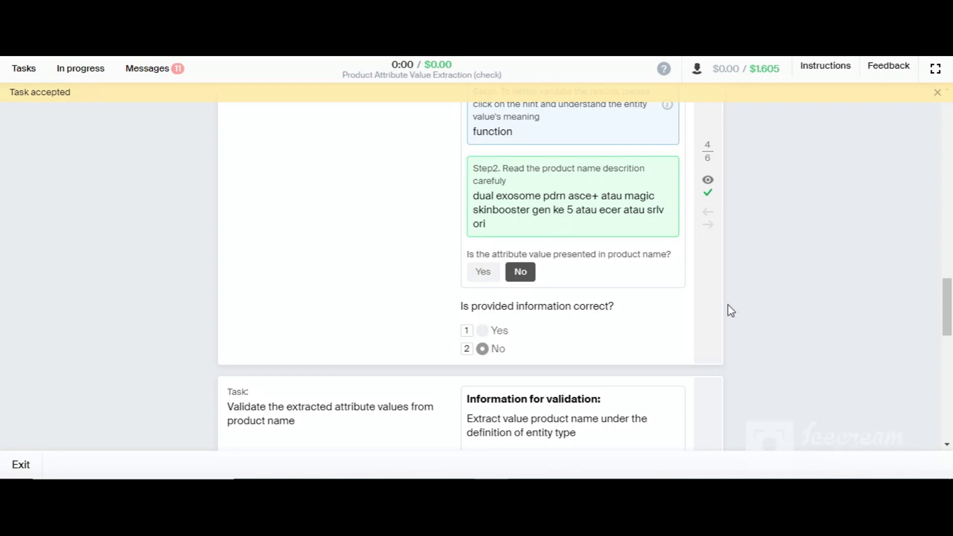
pyautogui.scroll(-5, 731, 310)
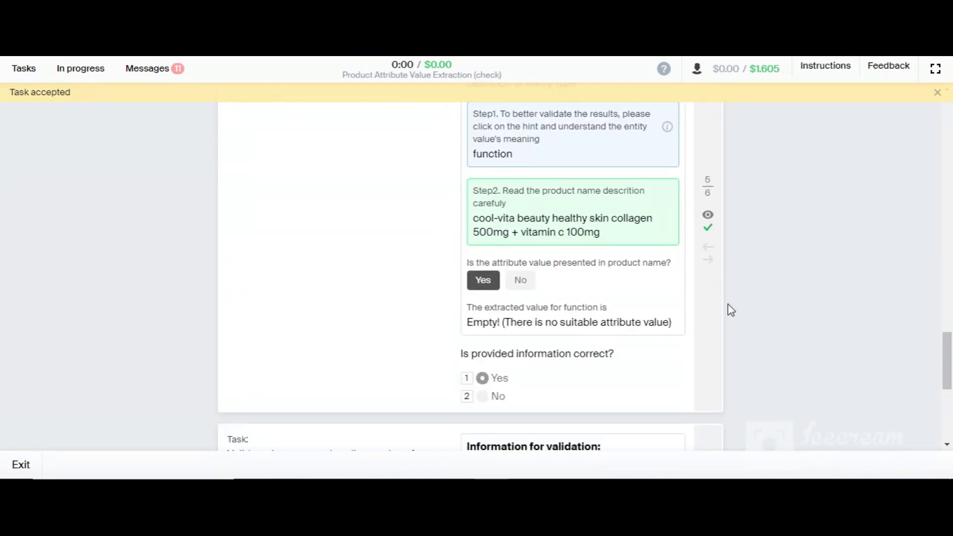
pyautogui.scroll(-5, 731, 310)
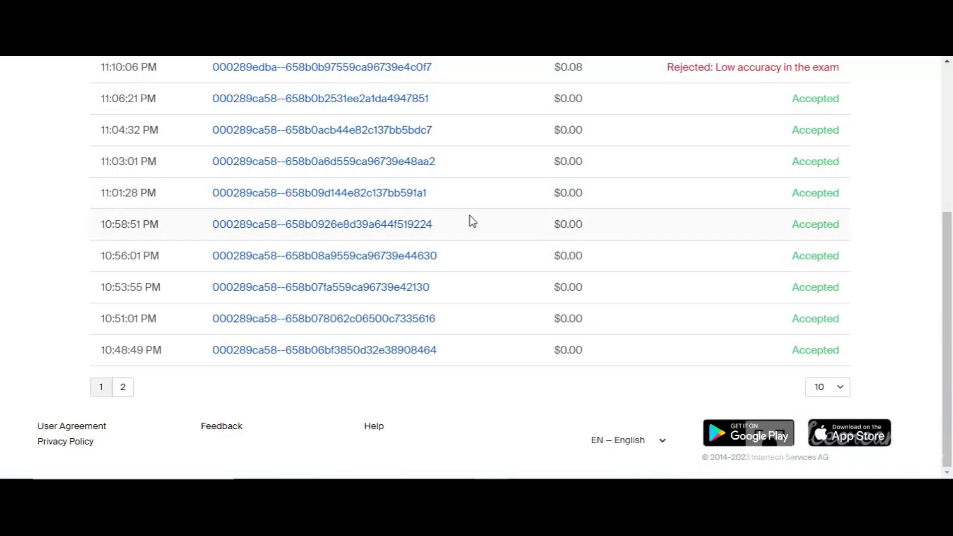
# Open the completed task submitted at 10:53:55 PM and review its items' brand and function answers against their product names.
pyautogui.click(398, 293)
pyautogui.click(402, 293)
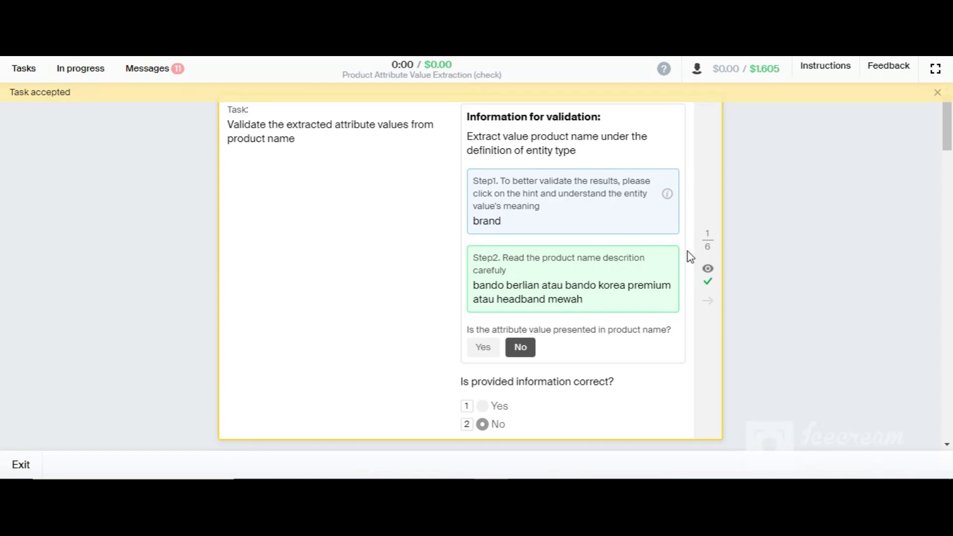
pyautogui.scroll(-8, 690, 256)
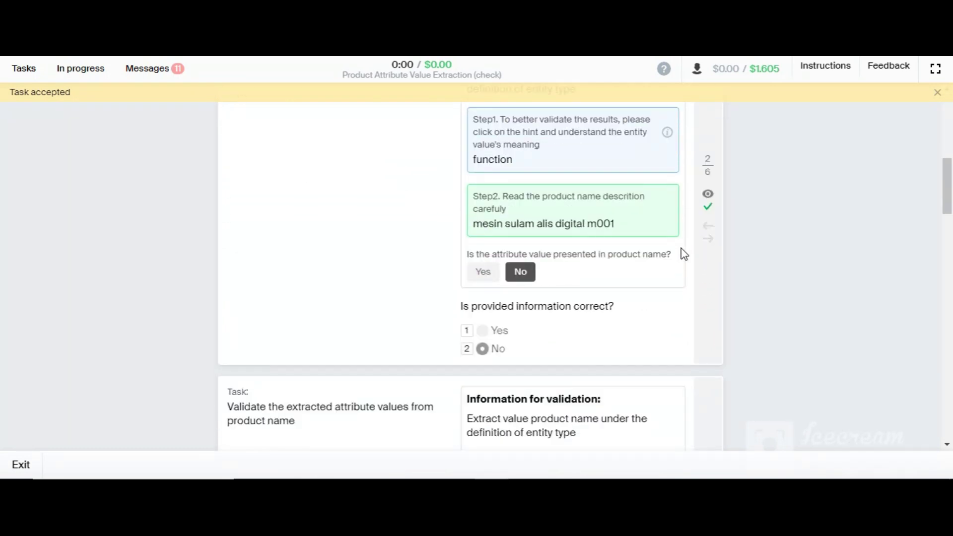
pyautogui.scroll(-6, 681, 249)
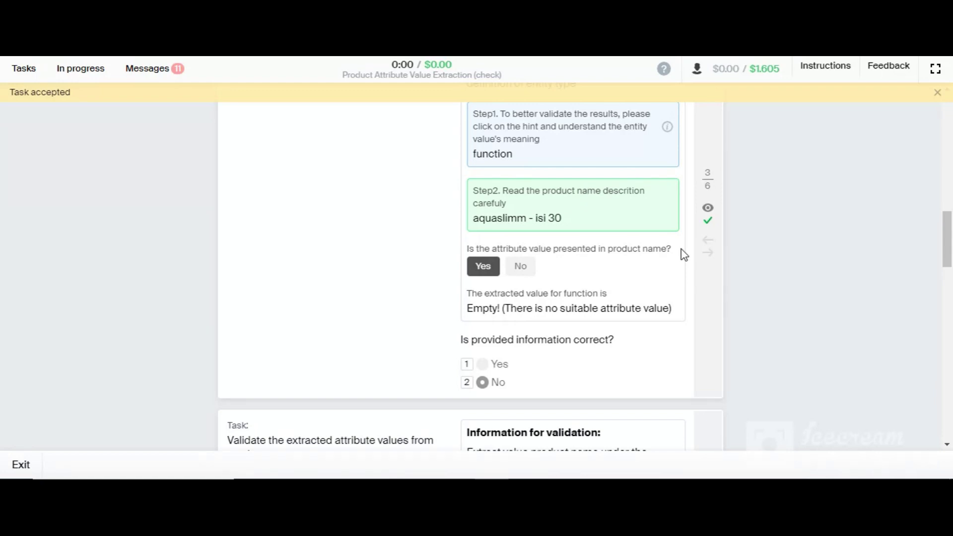
pyautogui.scroll(-6, 684, 256)
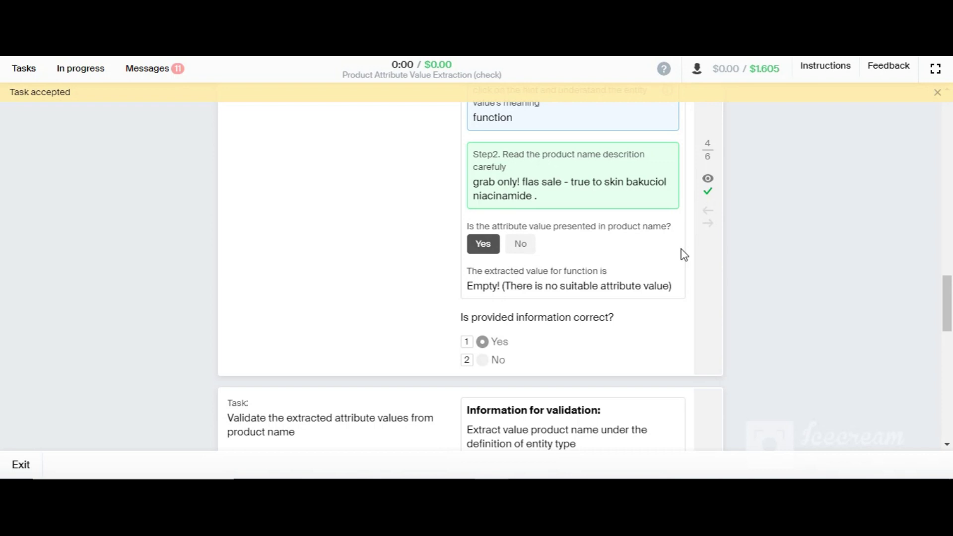
pyautogui.scroll(-6, 684, 255)
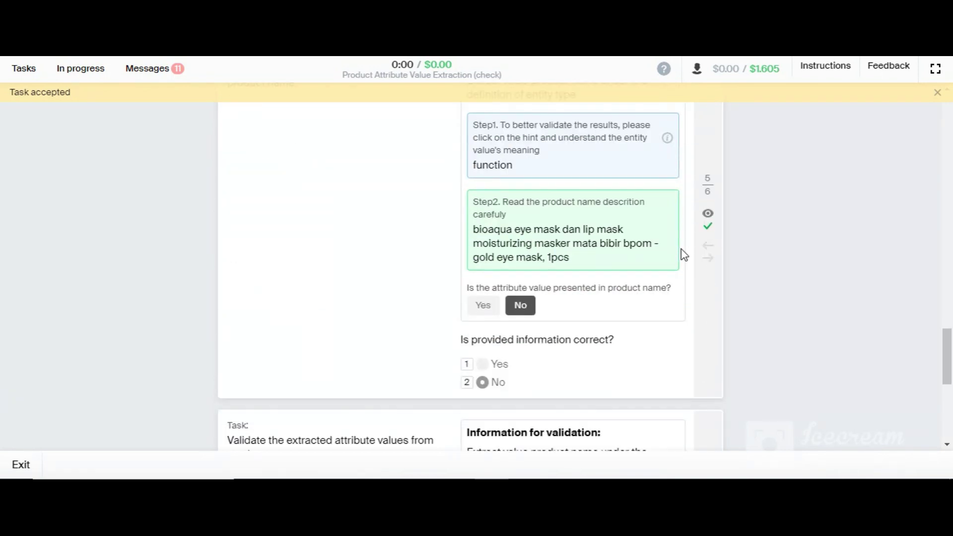
pyautogui.scroll(-6, 684, 255)
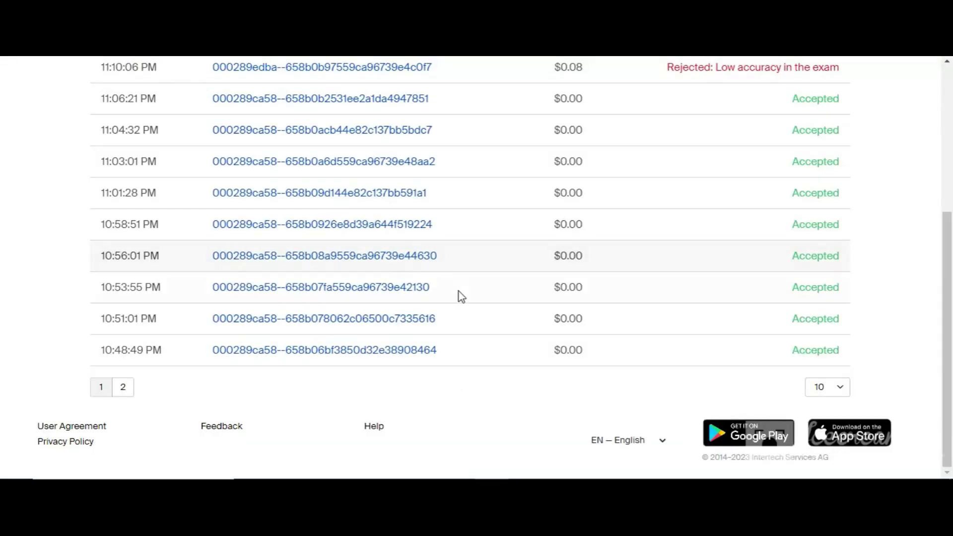
# Open the completed task submitted at 10:56:01 PM and review the function answers for its items, starting with the nagaraku eyelash extension.
pyautogui.click(361, 258)
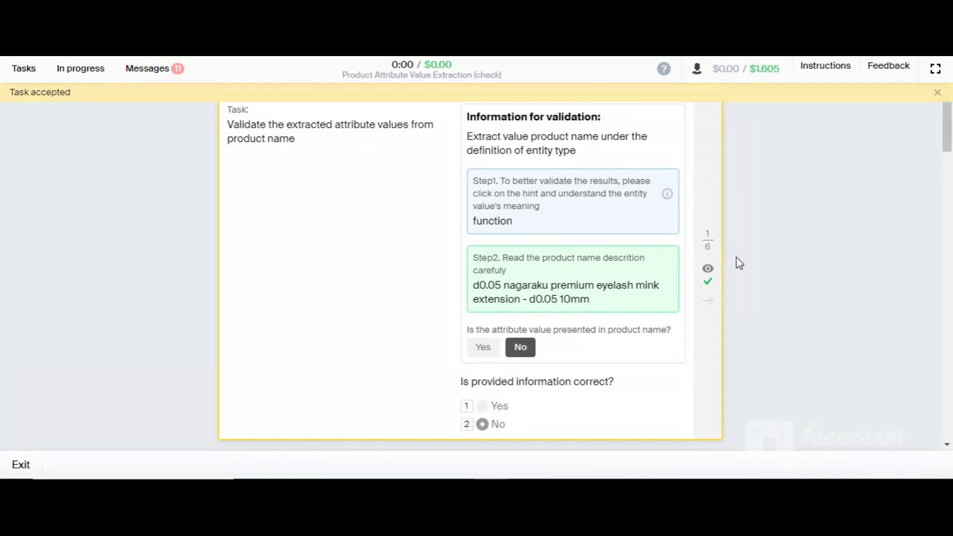
pyautogui.scroll(-7, 739, 263)
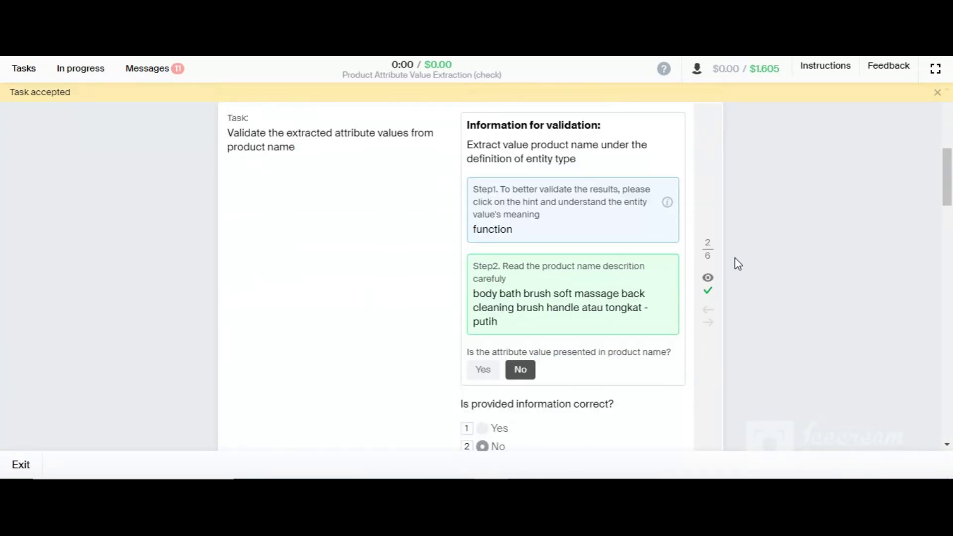
pyautogui.scroll(-7, 738, 263)
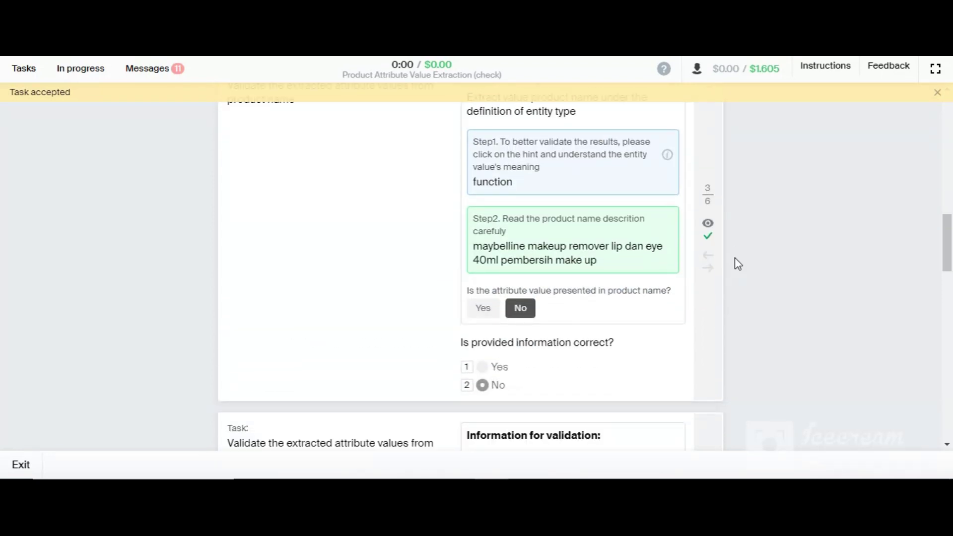
pyautogui.scroll(-7, 738, 264)
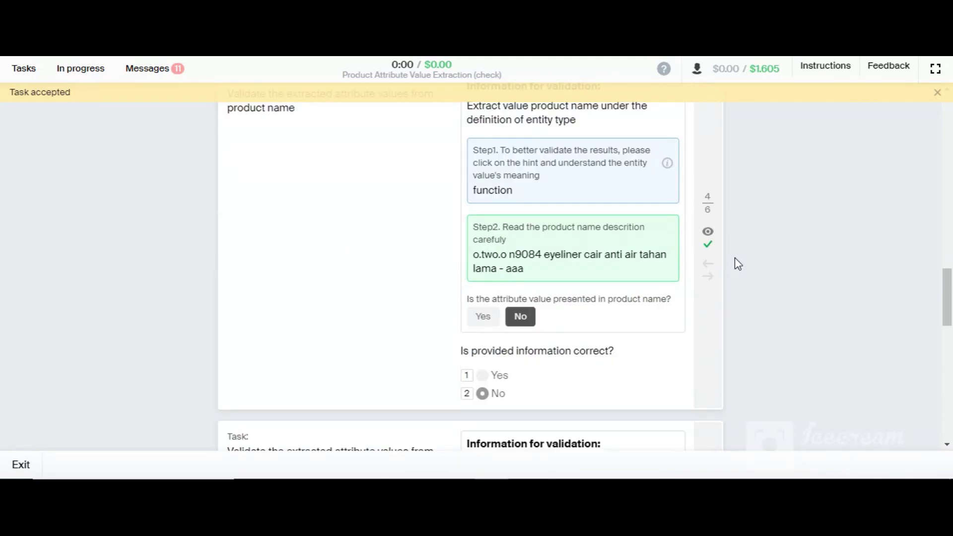
pyautogui.scroll(-7, 739, 264)
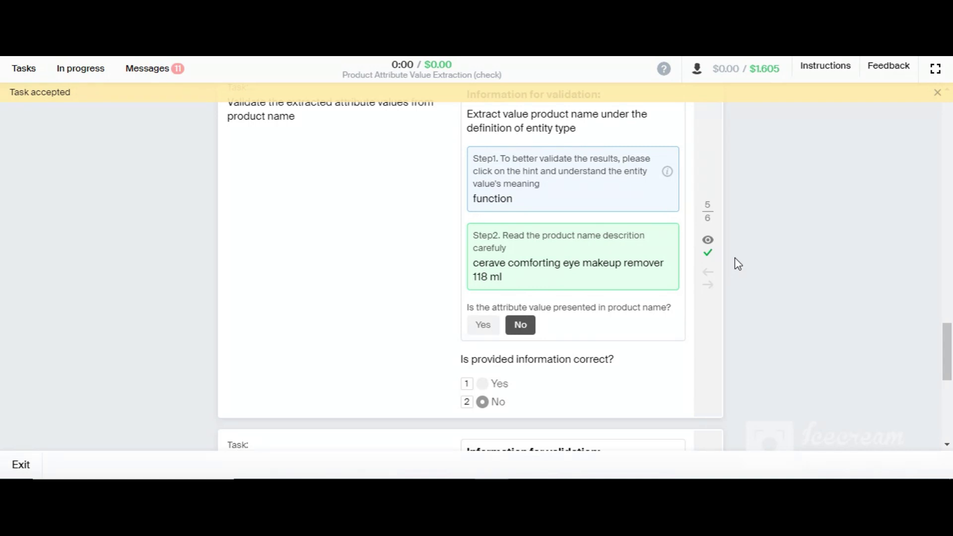
pyautogui.scroll(-7, 739, 263)
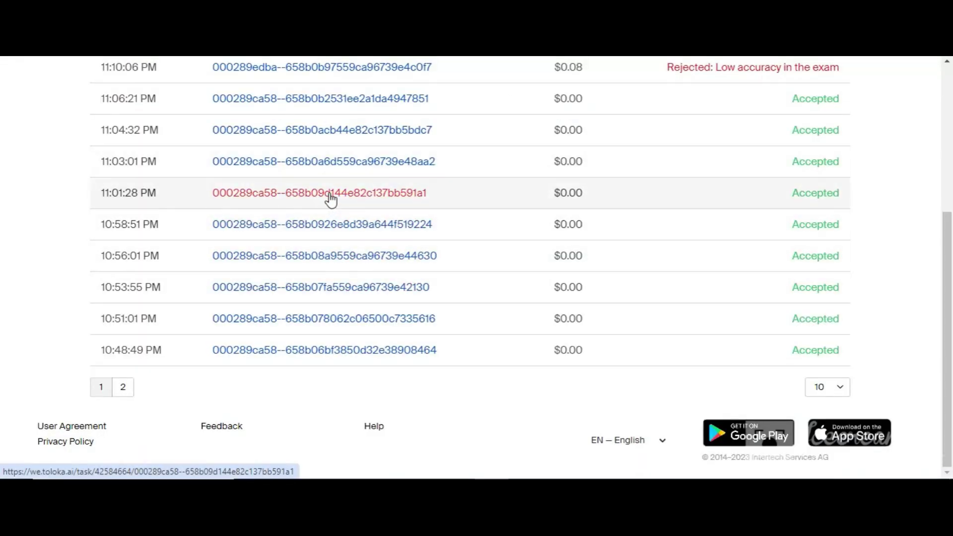
# Open the completed task submitted at 11:01:28 PM and review its brand and function answers, from the jolly facial tissue to the final item.
pyautogui.click(331, 198)
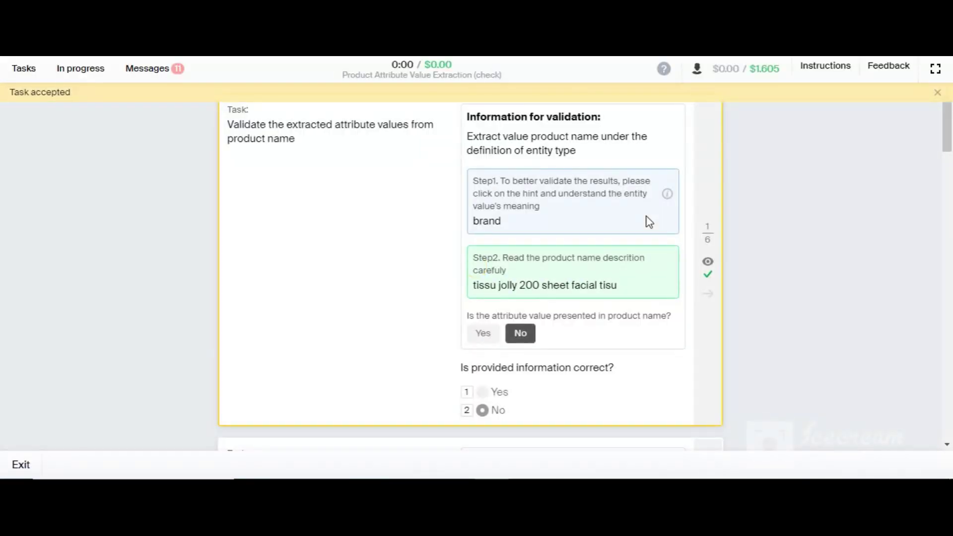
pyautogui.scroll(-5, 714, 204)
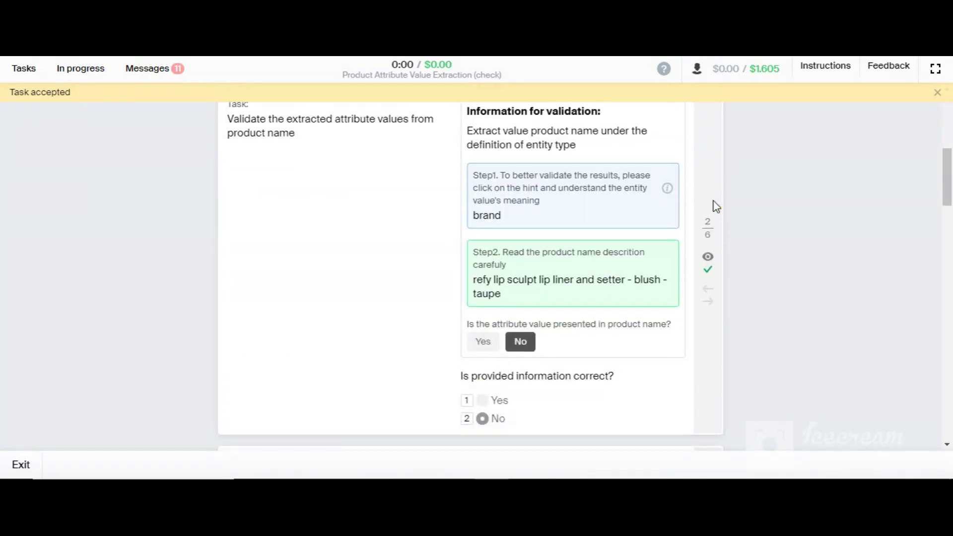
pyautogui.scroll(-5, 715, 205)
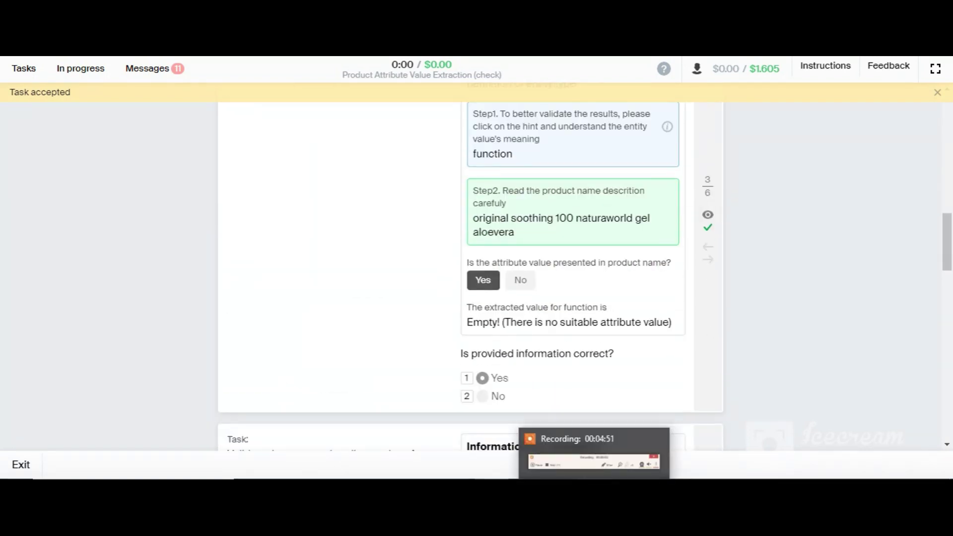
pyautogui.scroll(-2, 703, 234)
pyautogui.scroll(-5, 703, 233)
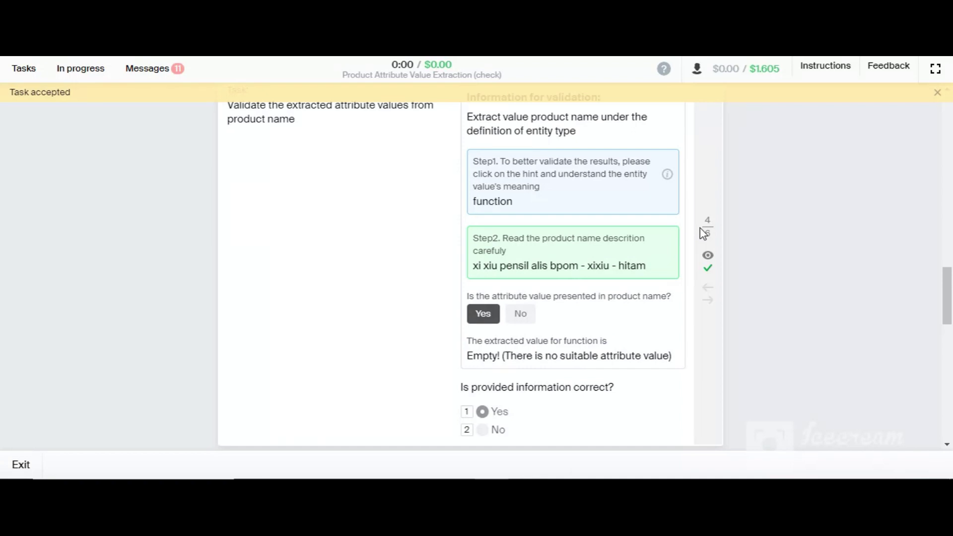
pyautogui.scroll(-5, 703, 234)
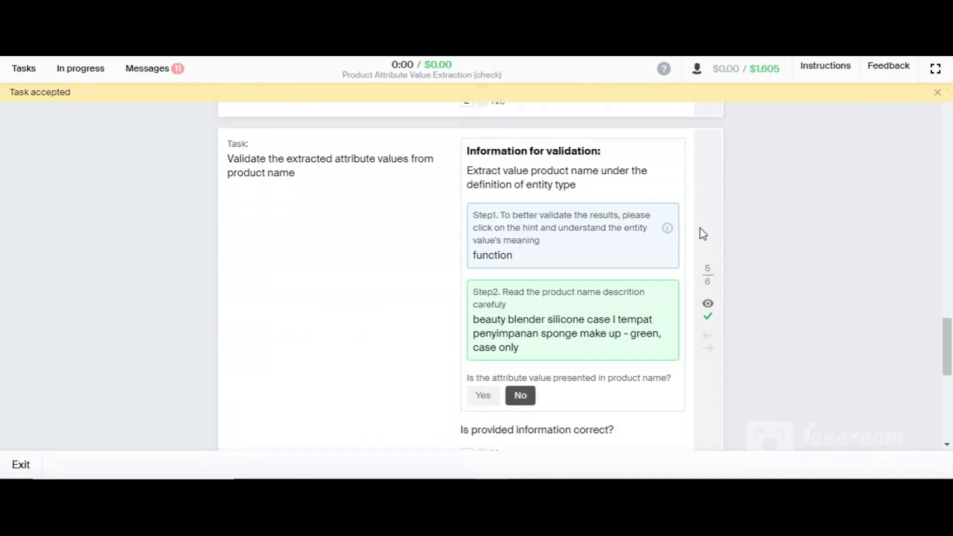
pyautogui.scroll(-5, 703, 234)
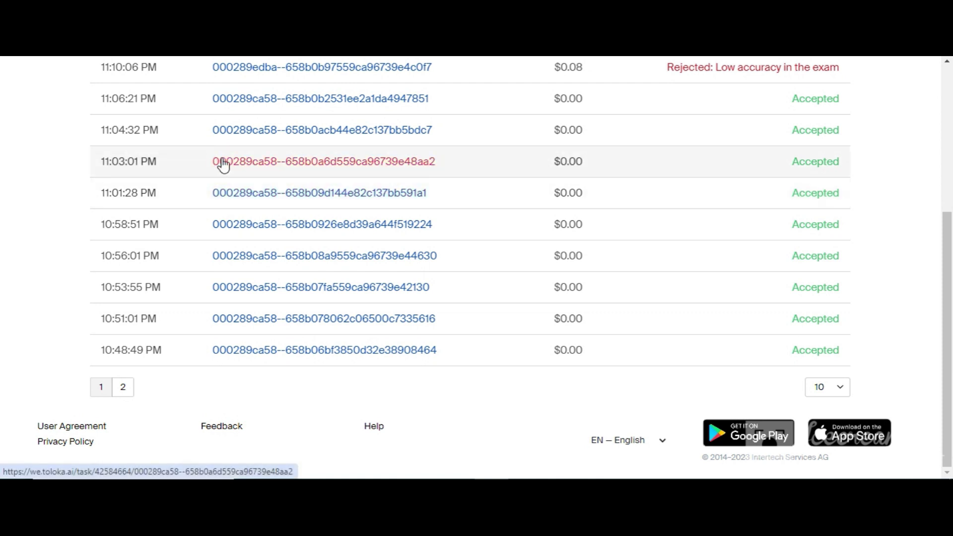
# Open the completed task submitted at 11:03:01 PM and check each item's function answers, starting with the etude house brow product.
pyautogui.click(223, 163)
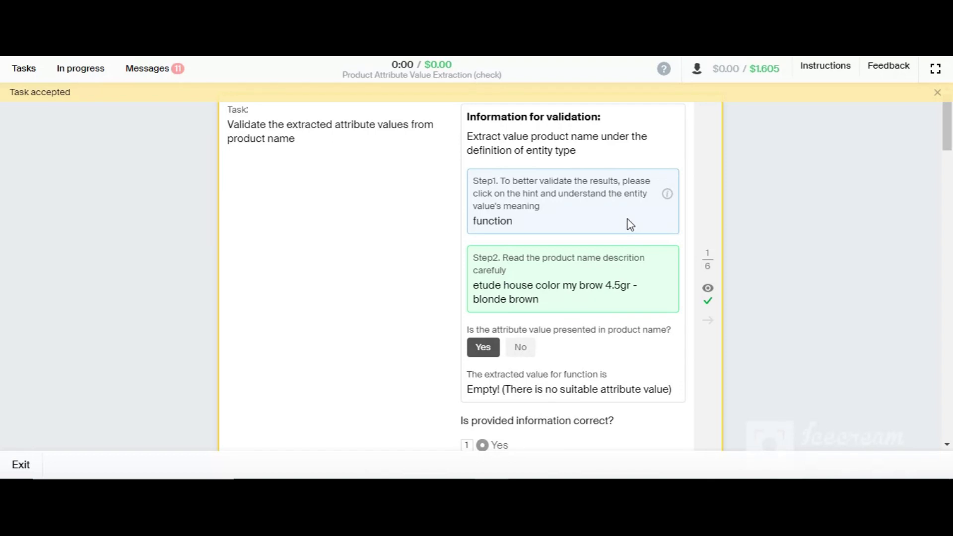
pyautogui.scroll(-8, 628, 219)
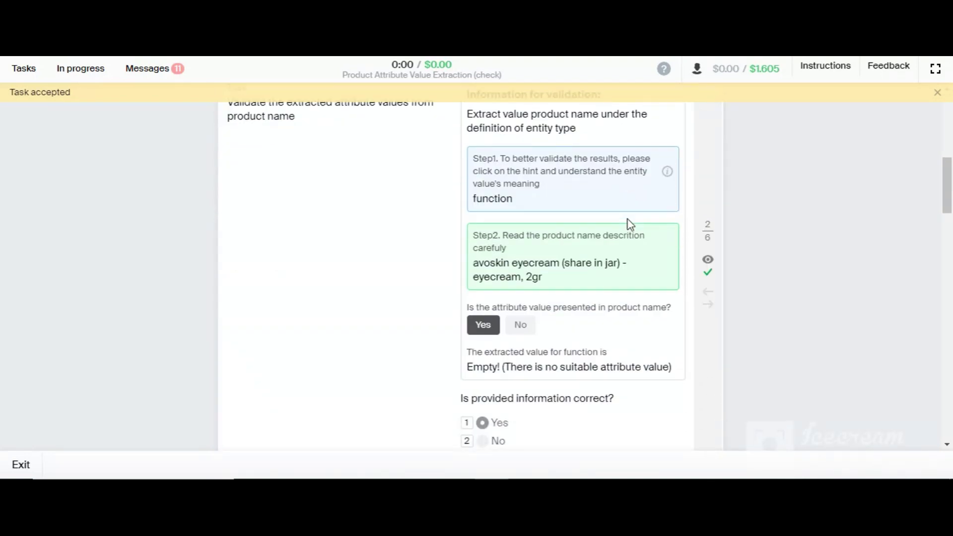
pyautogui.scroll(-8, 627, 219)
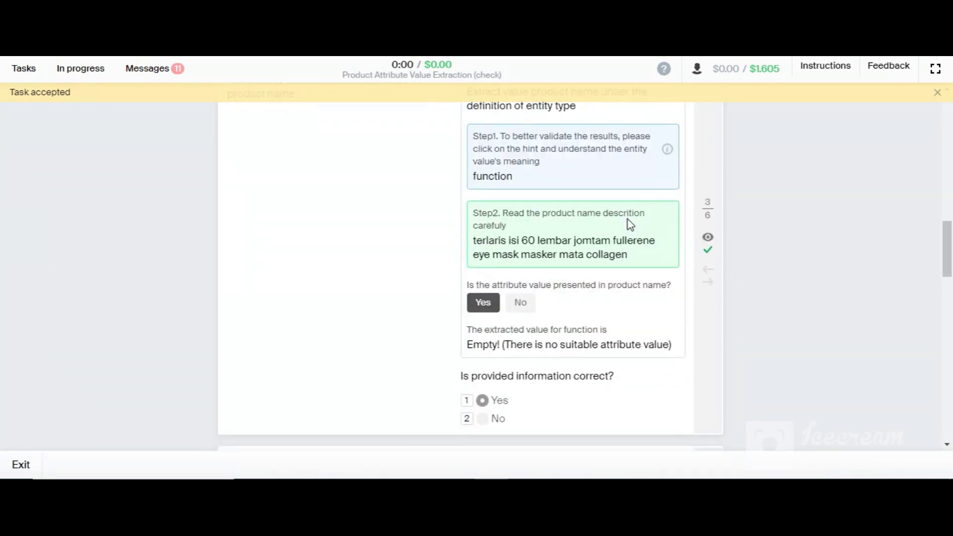
pyautogui.scroll(-8, 628, 219)
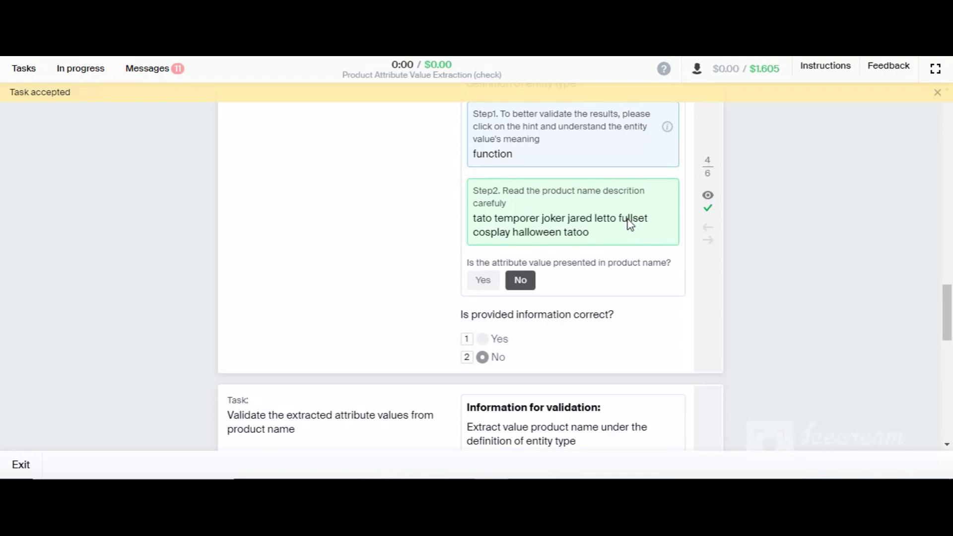
pyautogui.scroll(-8, 628, 219)
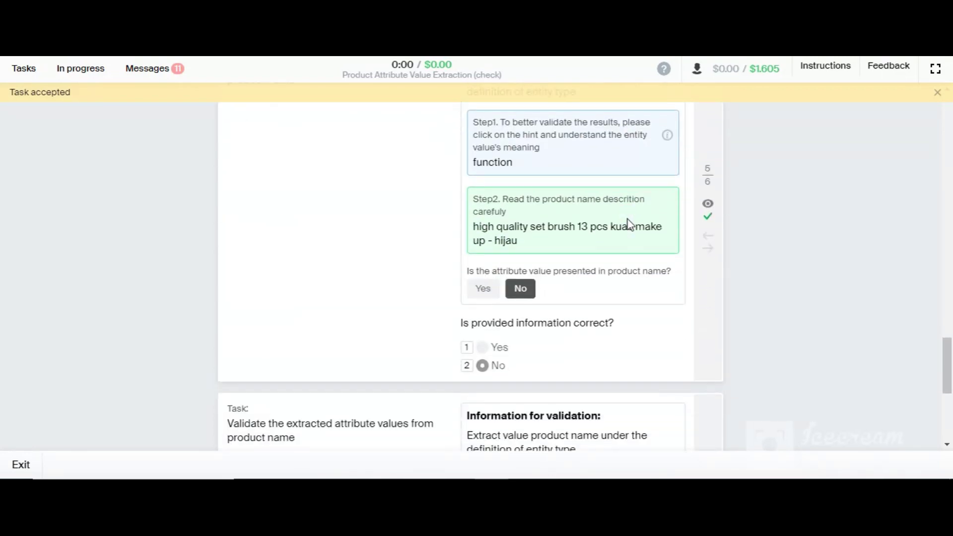
pyautogui.scroll(-8, 627, 220)
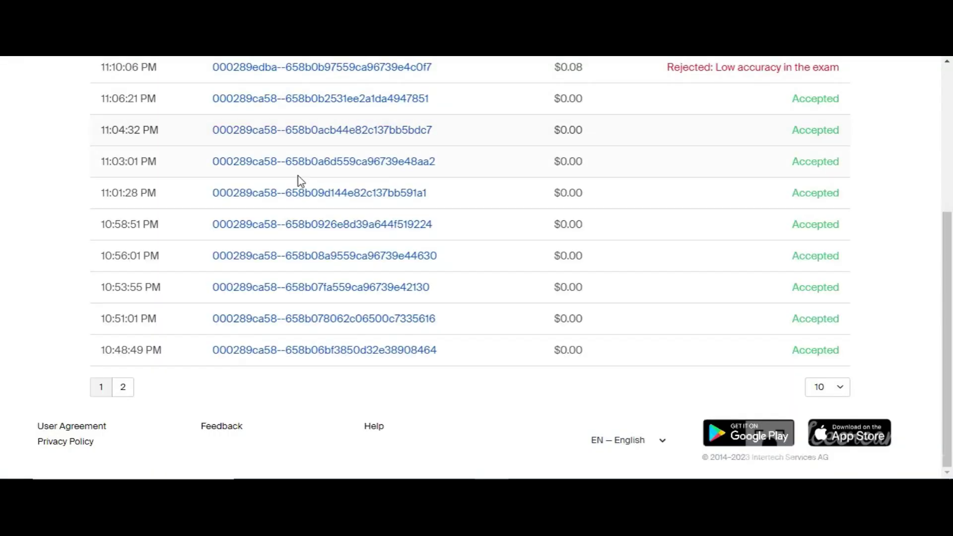
# Open the completed task submitted at 11:04:32 PM and review its items' function answers, starting with the make over make up remover.
pyautogui.click(231, 131)
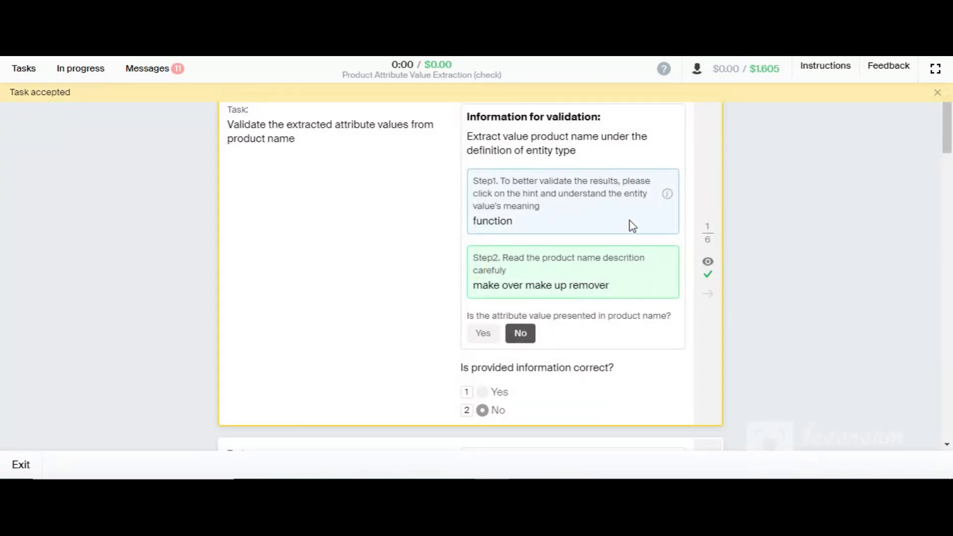
pyautogui.scroll(-8, 630, 221)
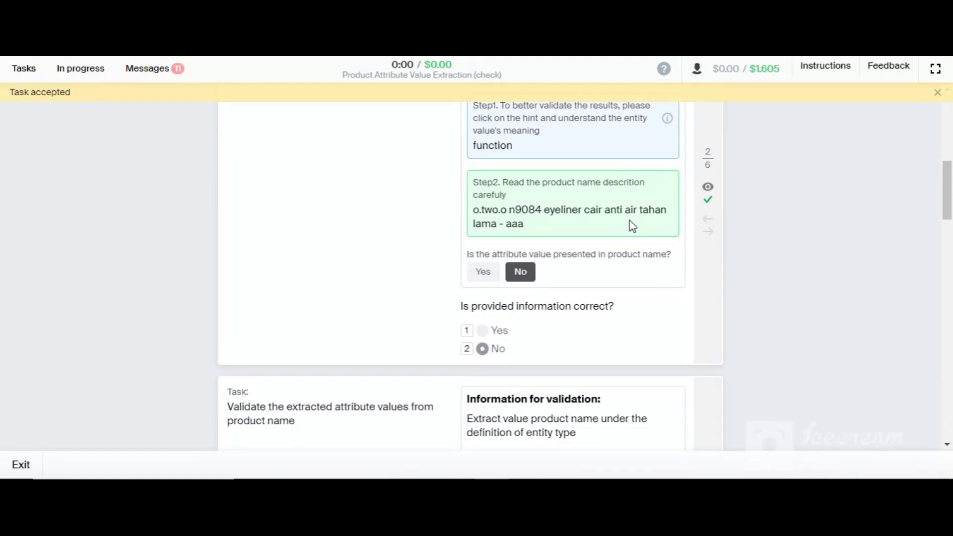
pyautogui.scroll(-8, 630, 222)
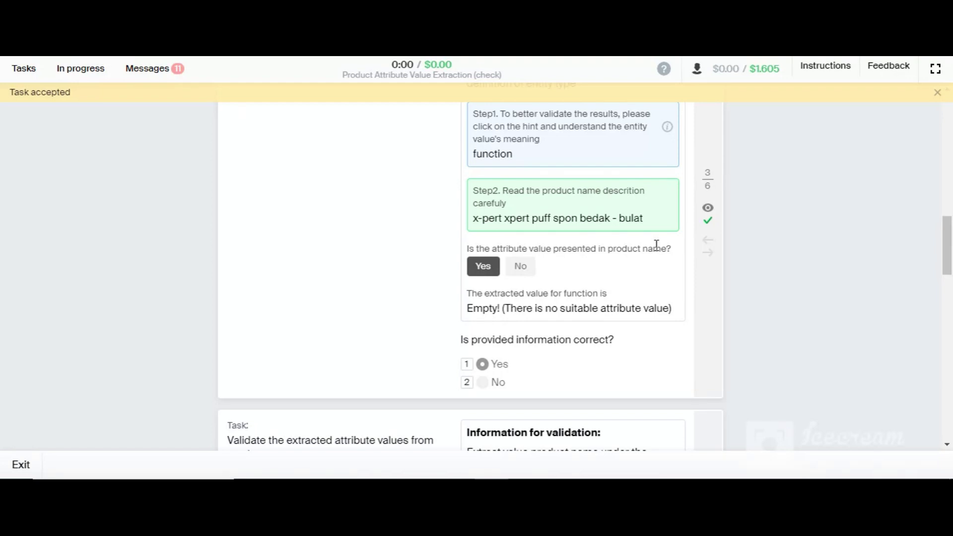
pyautogui.scroll(-8, 656, 245)
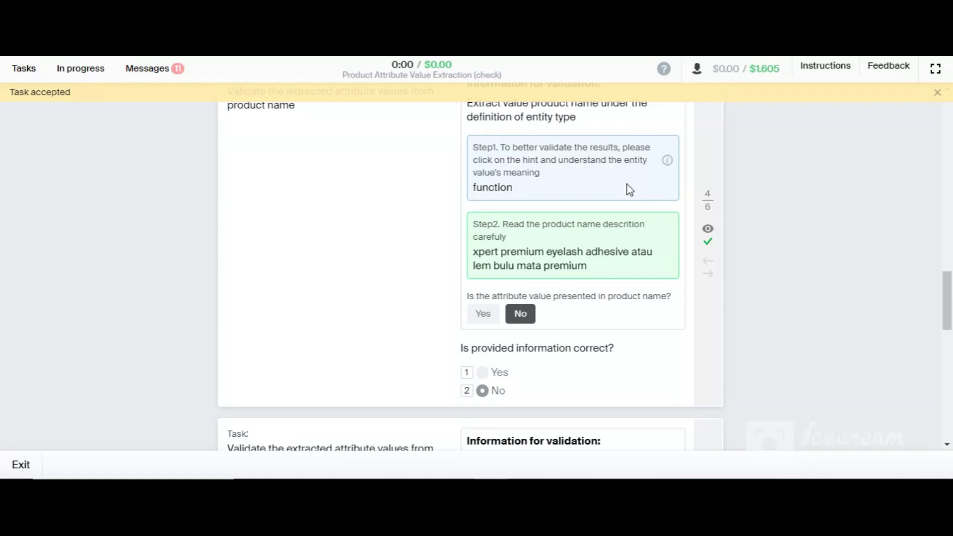
pyautogui.scroll(-8, 623, 187)
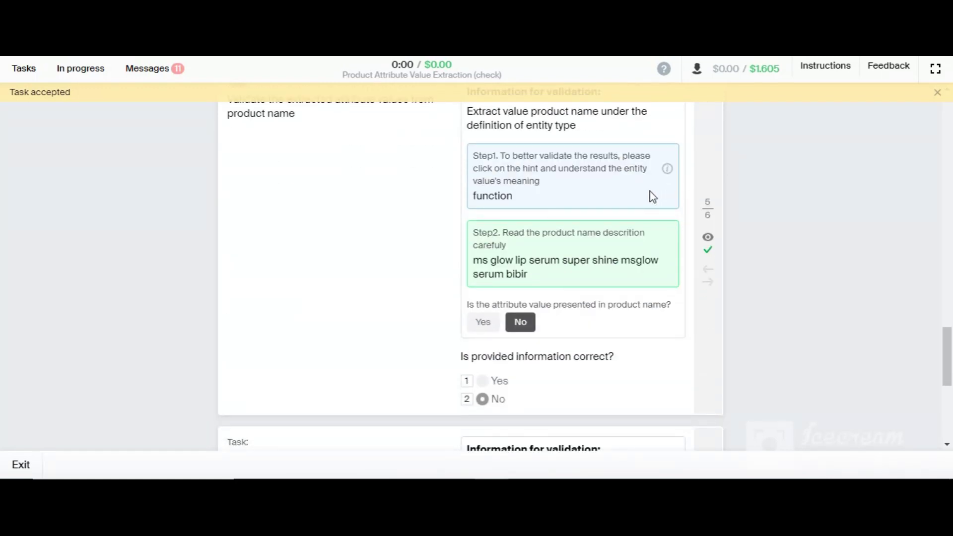
pyautogui.scroll(-8, 651, 192)
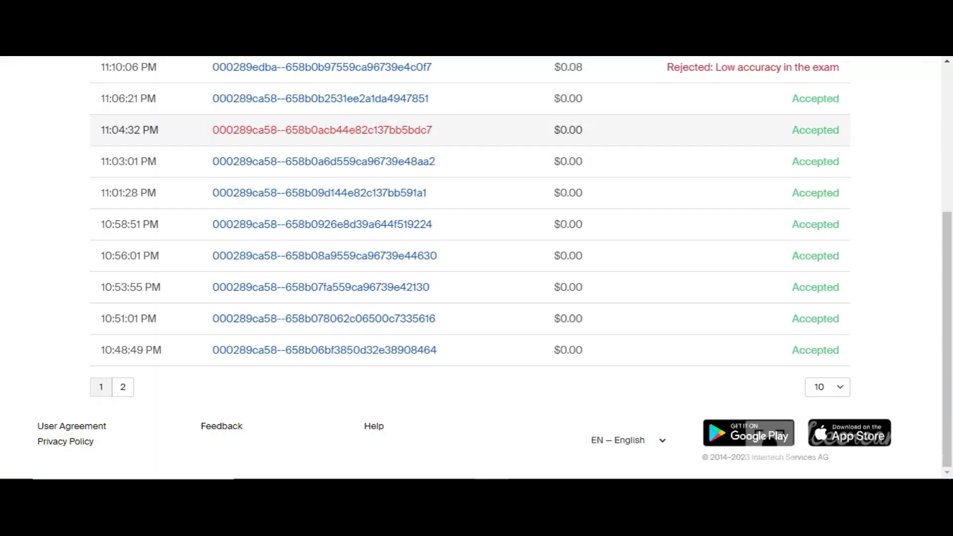
# Open the completed task submitted at 11:06:21 PM and review its brand and function answers, starting with the resvenus hyaluron collagen powder.
pyautogui.click(221, 106)
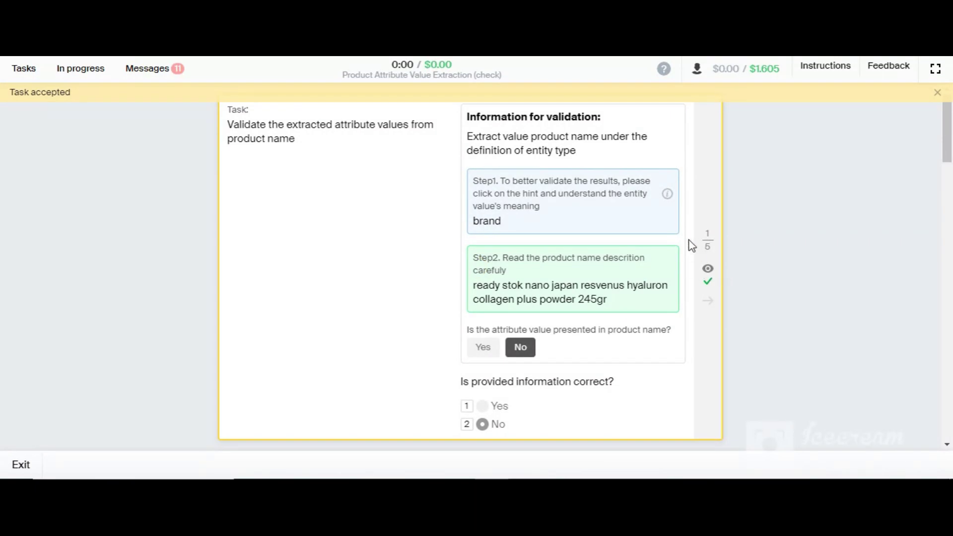
pyautogui.scroll(-5, 692, 245)
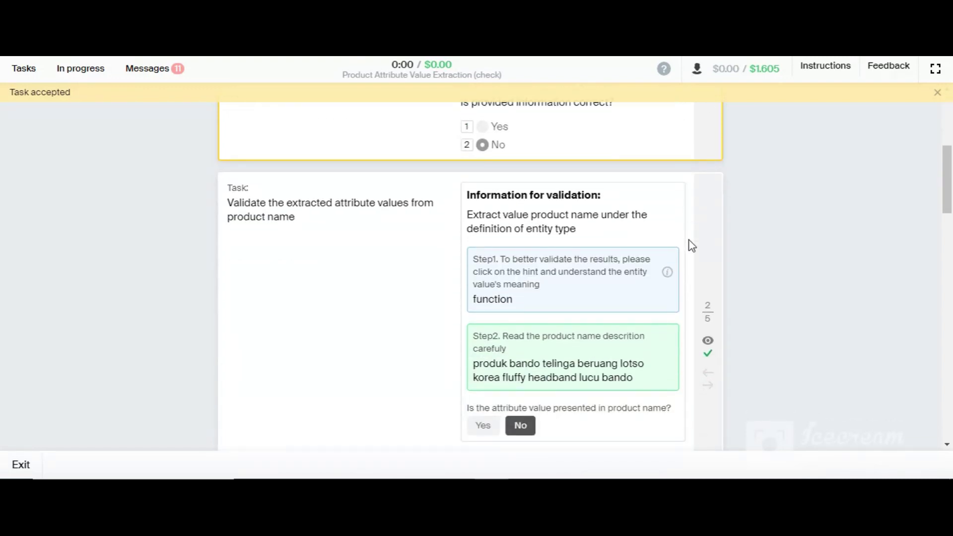
pyautogui.scroll(-8, 691, 245)
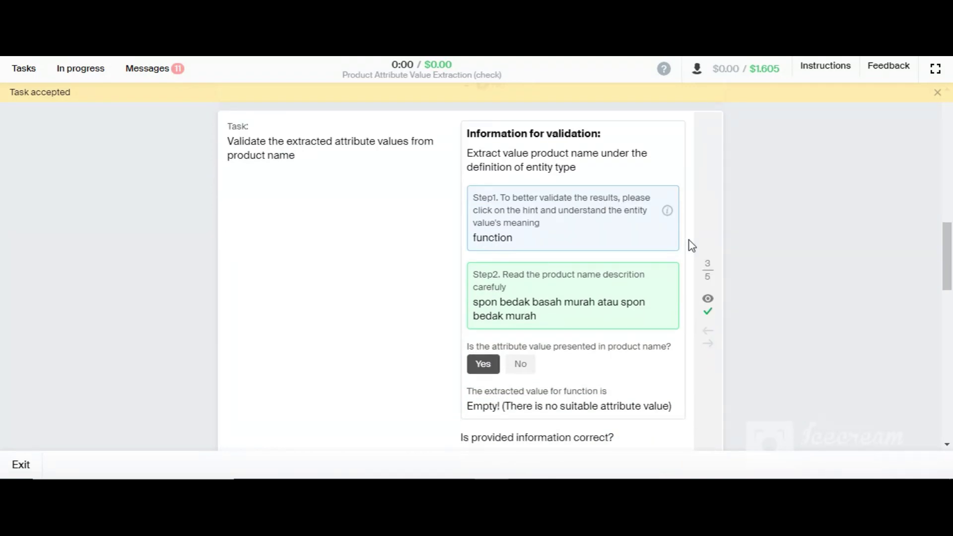
pyautogui.scroll(-9, 691, 245)
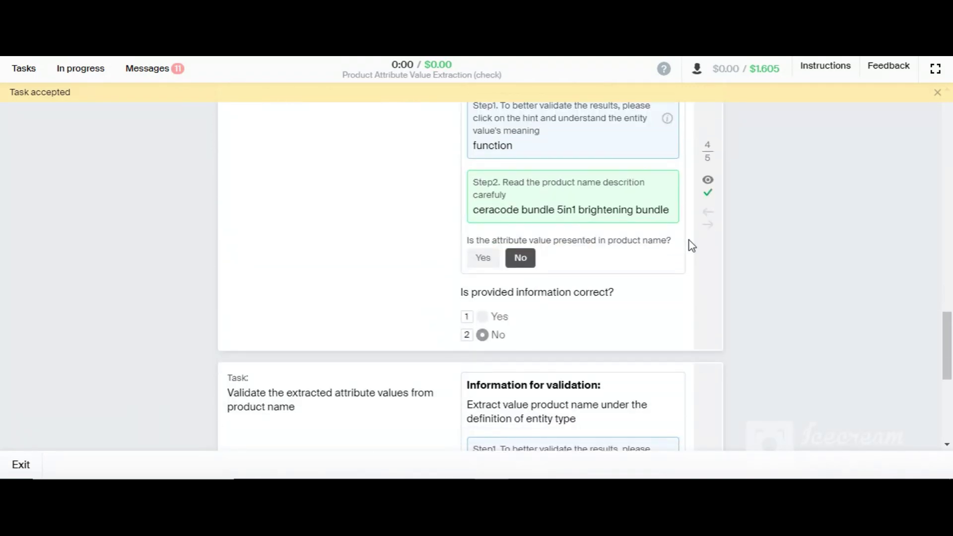
pyautogui.scroll(1, 692, 245)
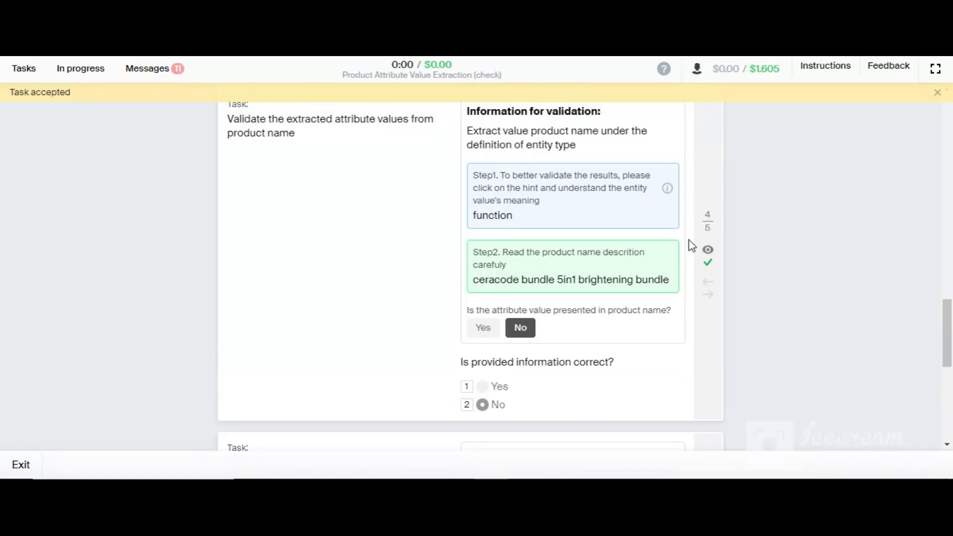
pyautogui.scroll(-8, 621, 243)
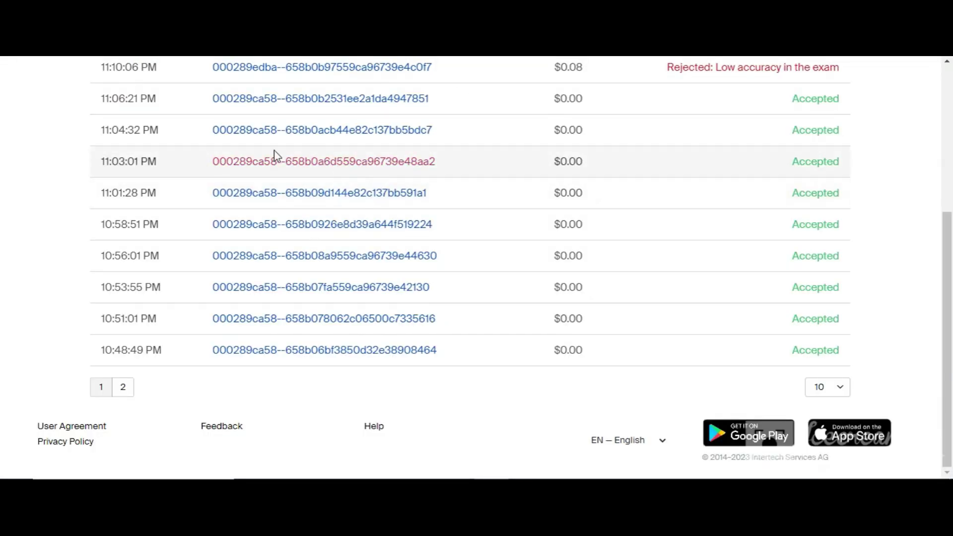
# Reopen the 11:06:21 PM task and recheck each item's attribute answer against its product name, through the ceracode brightening bundle to the final item.
pyautogui.scroll(1, 228, 141)
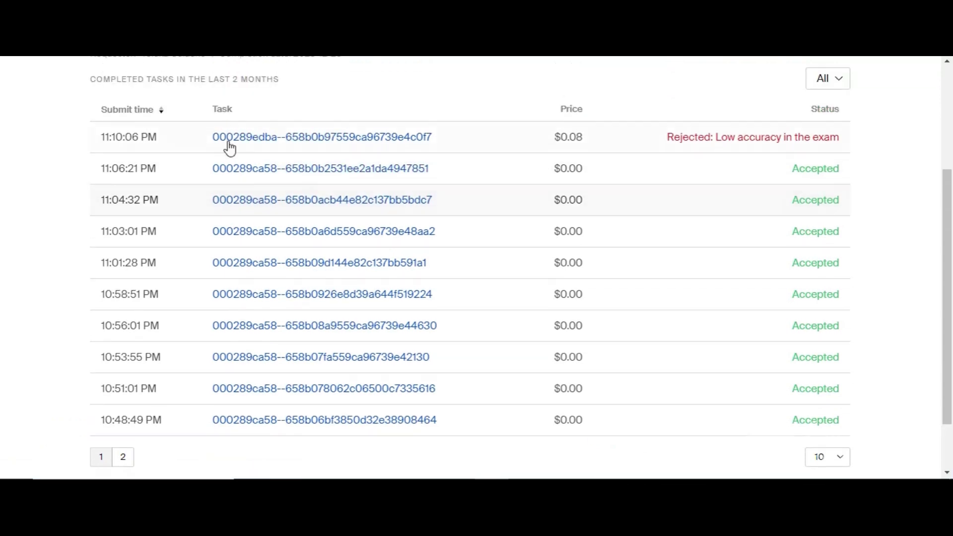
pyautogui.click(262, 170)
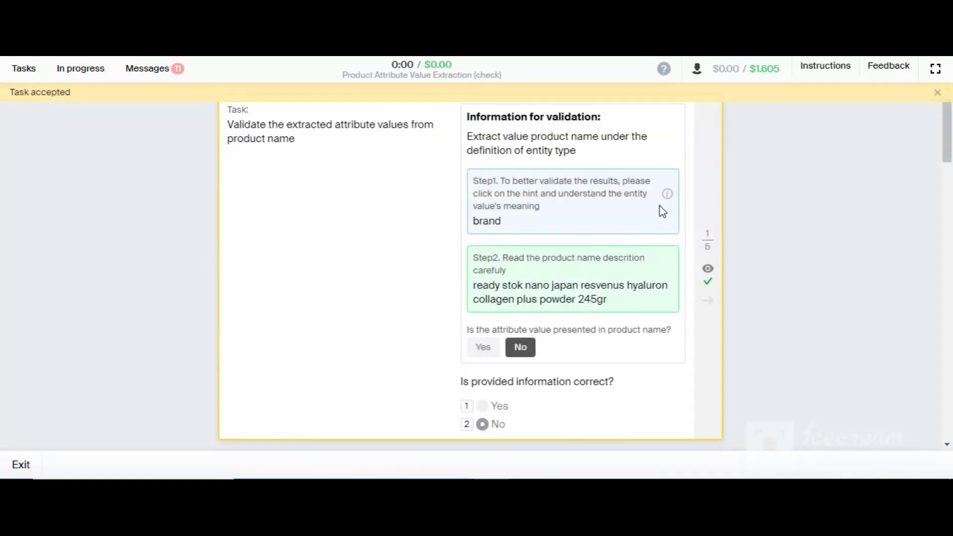
pyautogui.scroll(-4, 660, 211)
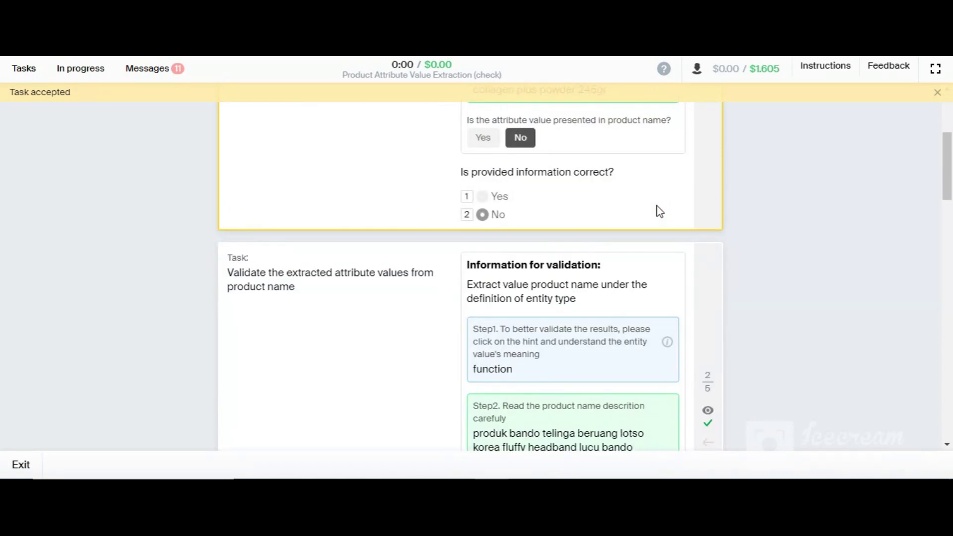
pyautogui.scroll(-3, 659, 211)
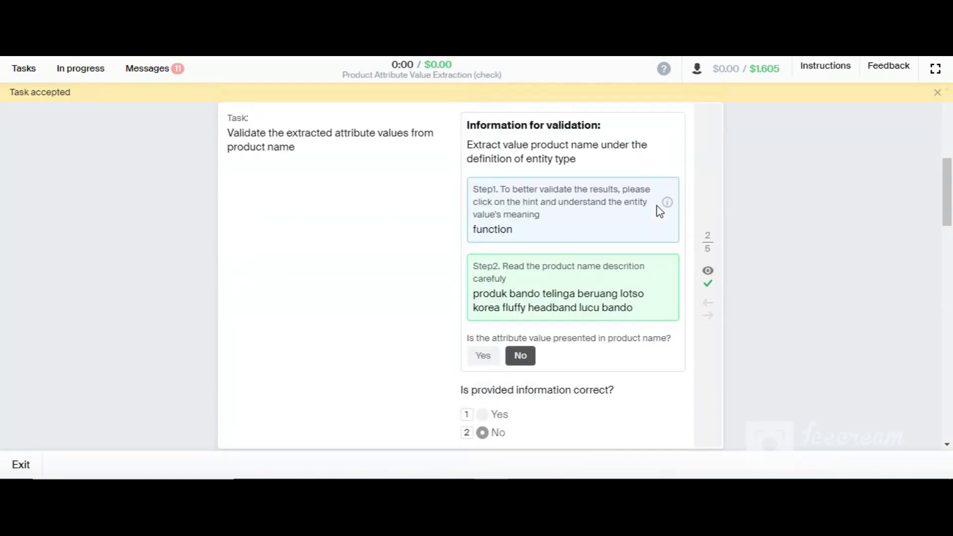
pyautogui.scroll(-7, 659, 211)
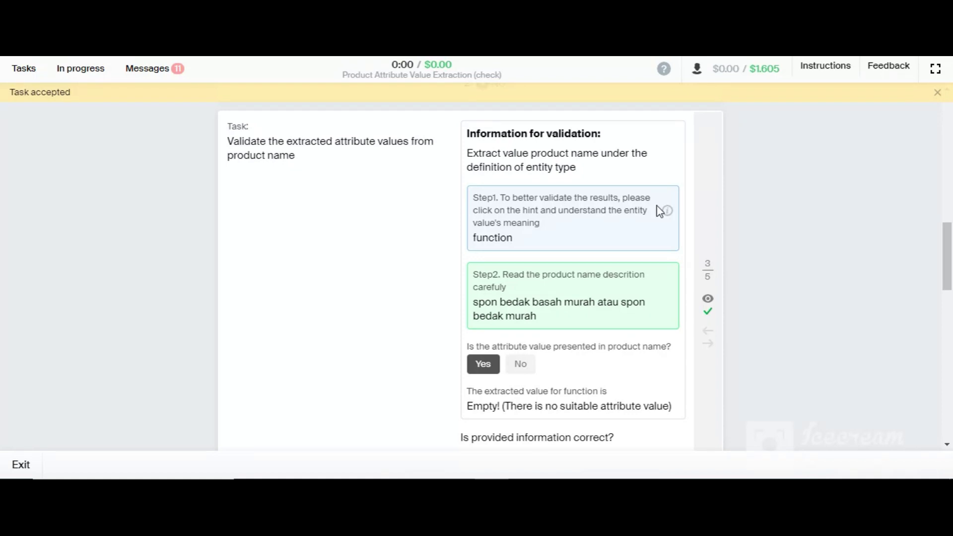
pyautogui.scroll(-7, 659, 211)
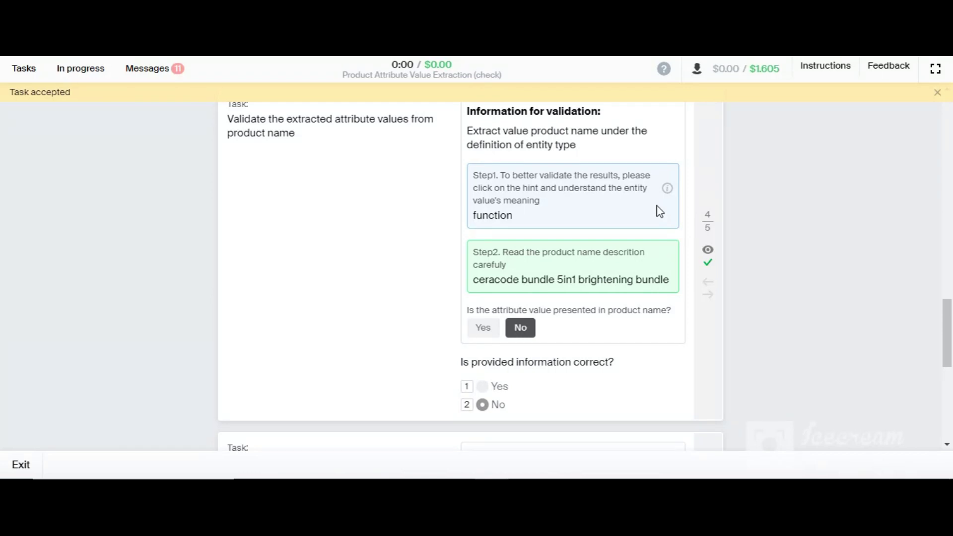
pyautogui.scroll(-7, 660, 211)
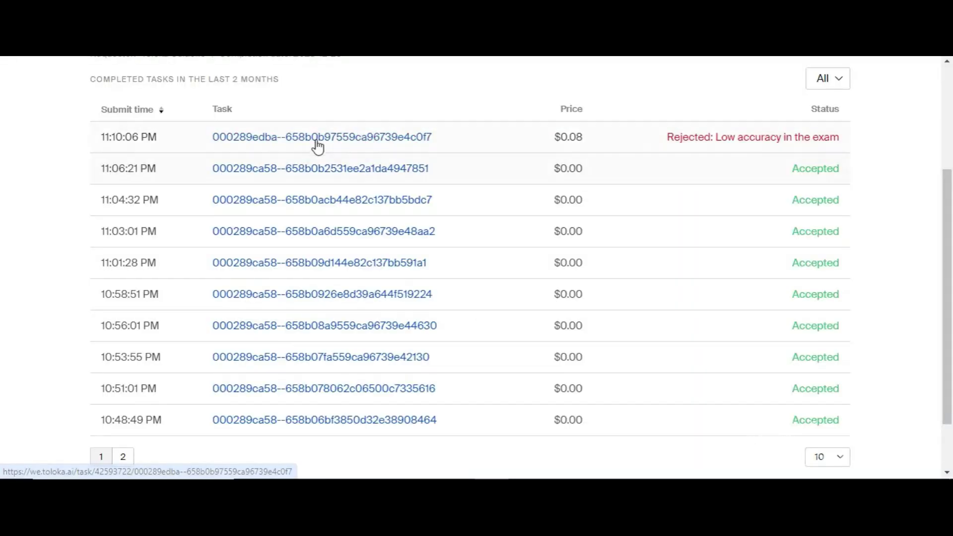
# Try to open the exam task submitted at 11:10:06 PM and look through the completed task list's submit times and statuses.
pyautogui.click(339, 137)
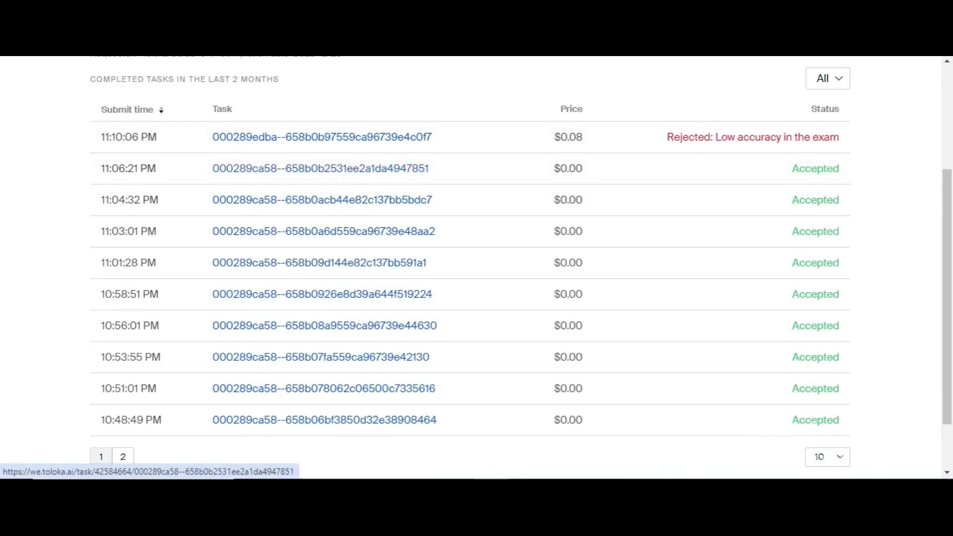
pyautogui.scroll(-1, 425, 260)
pyautogui.scroll(2, 438, 260)
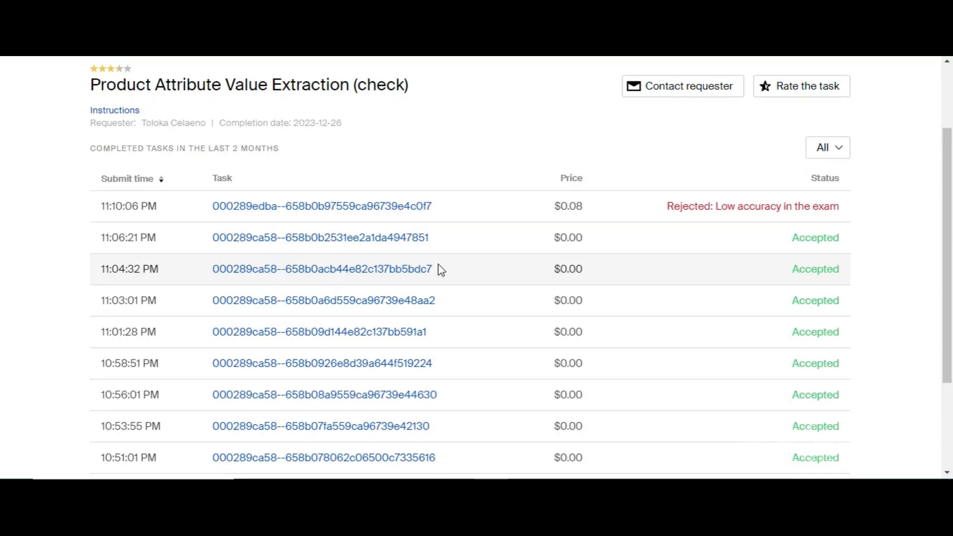
pyautogui.scroll(-3, 439, 262)
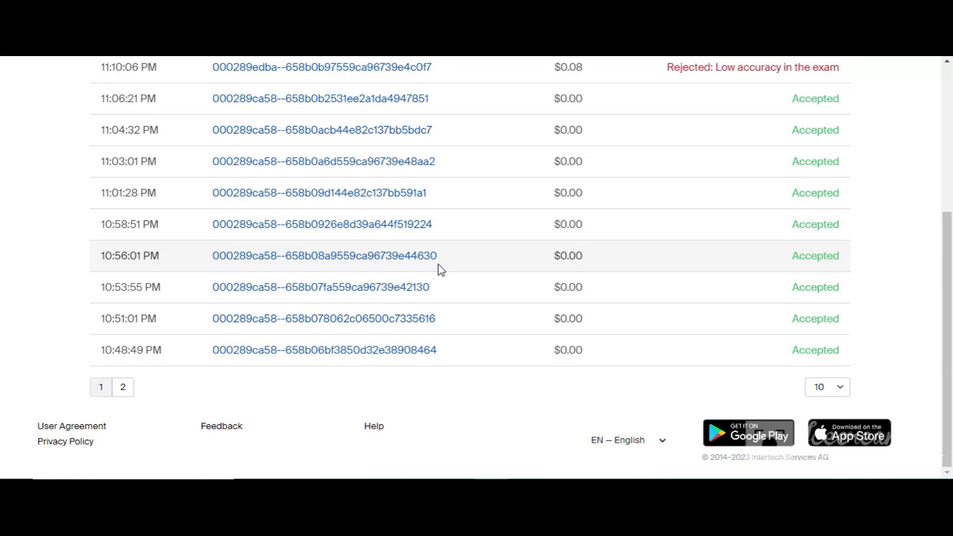
pyautogui.scroll(5, 418, 297)
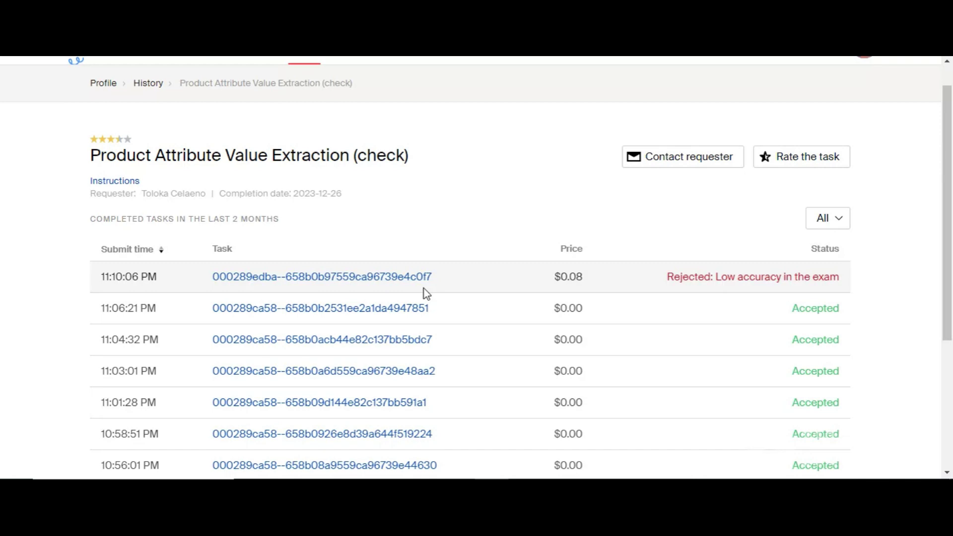
pyautogui.click(300, 278)
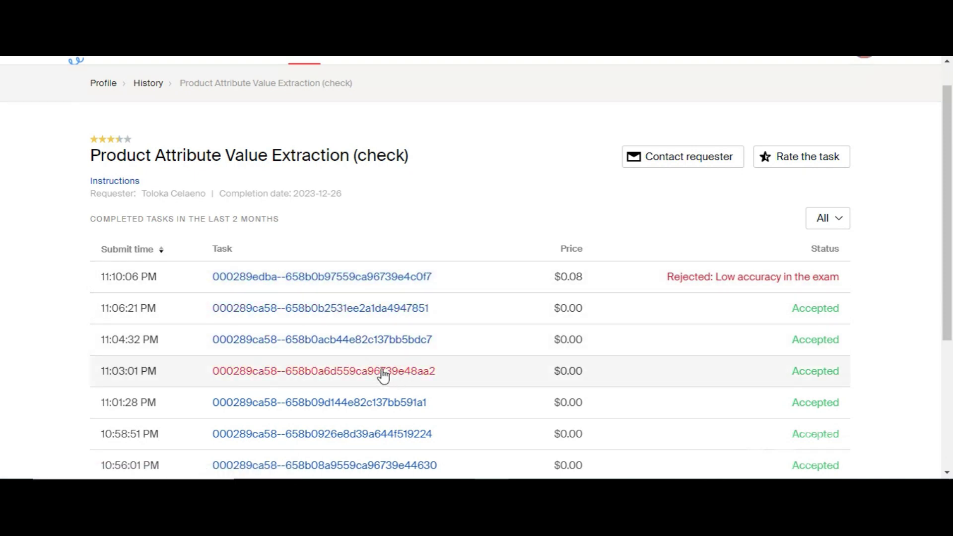
pyautogui.moveTo(949, 287); pyautogui.dragTo(951, 383)
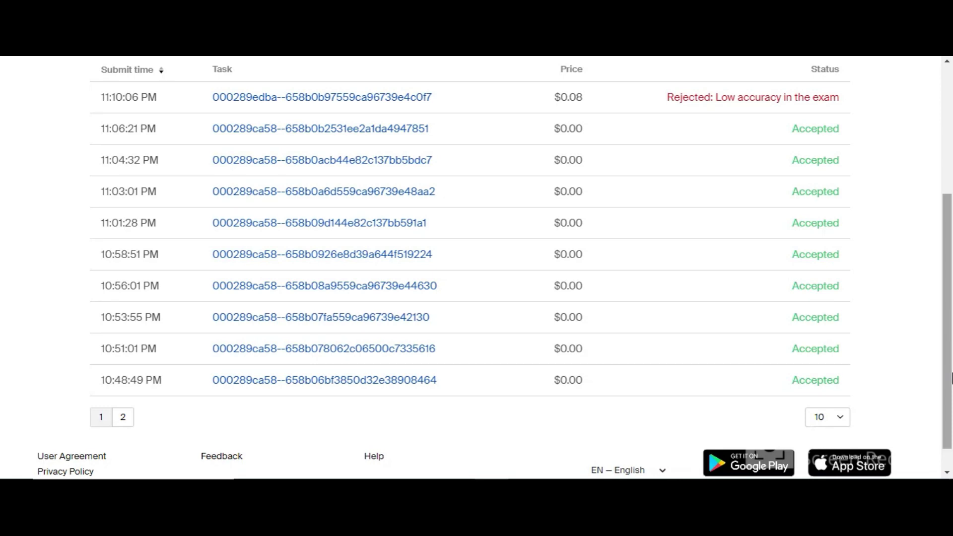
pyautogui.scroll(-1, 951, 377)
pyautogui.scroll(5, 951, 372)
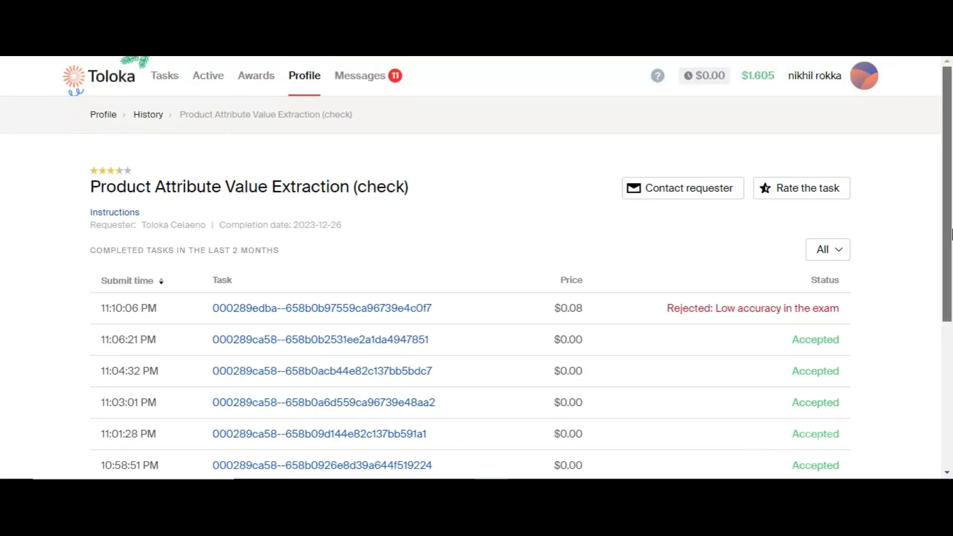
pyautogui.scroll(-4, 937, 362)
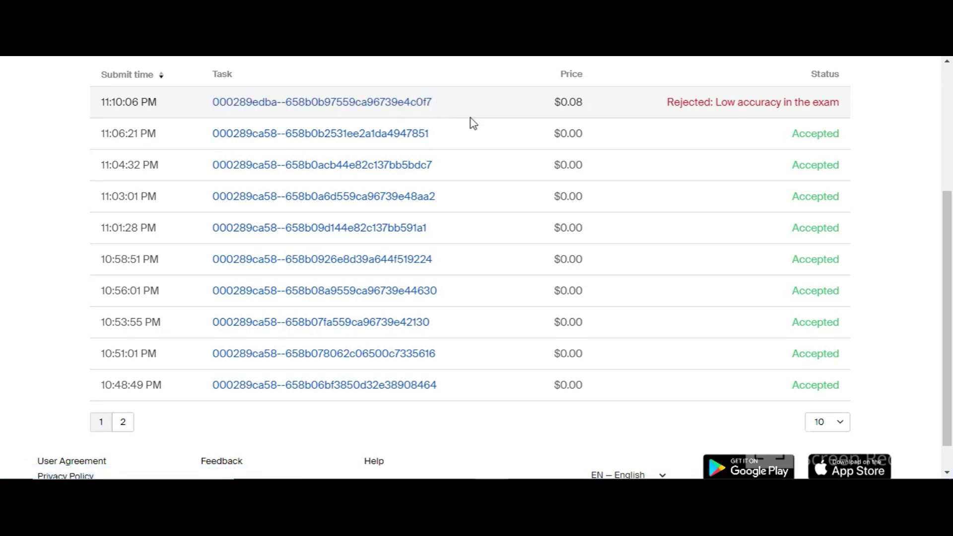
# Try the 11:10:06 PM exam entry again and compare its price and status with the other completed tasks.
pyautogui.click(407, 104)
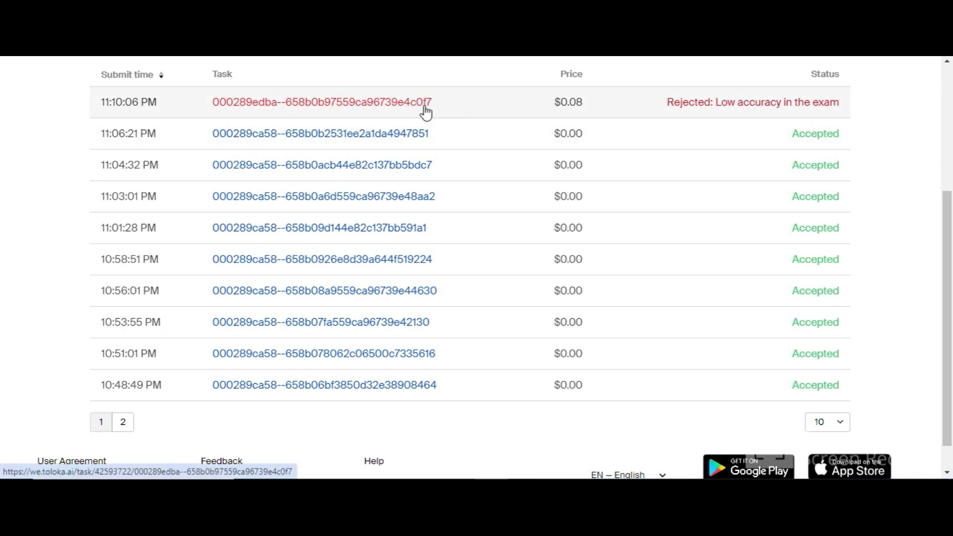
pyautogui.scroll(-1, 938, 351)
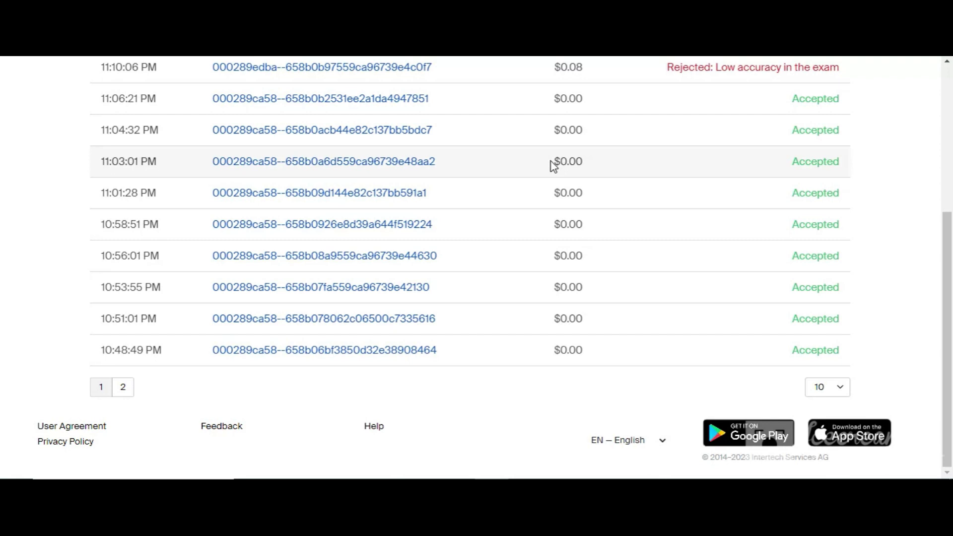
pyautogui.scroll(5, 742, 236)
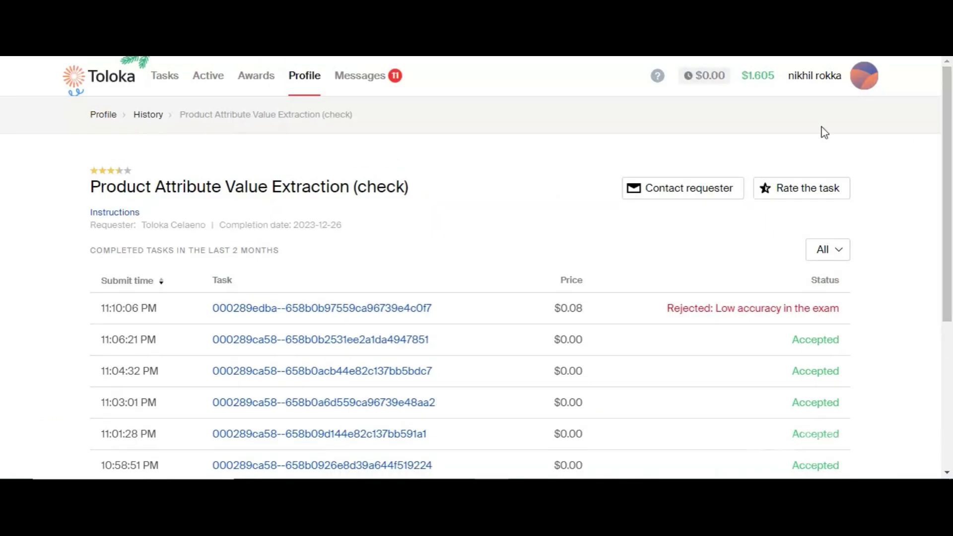
pyautogui.scroll(-4, 431, 145)
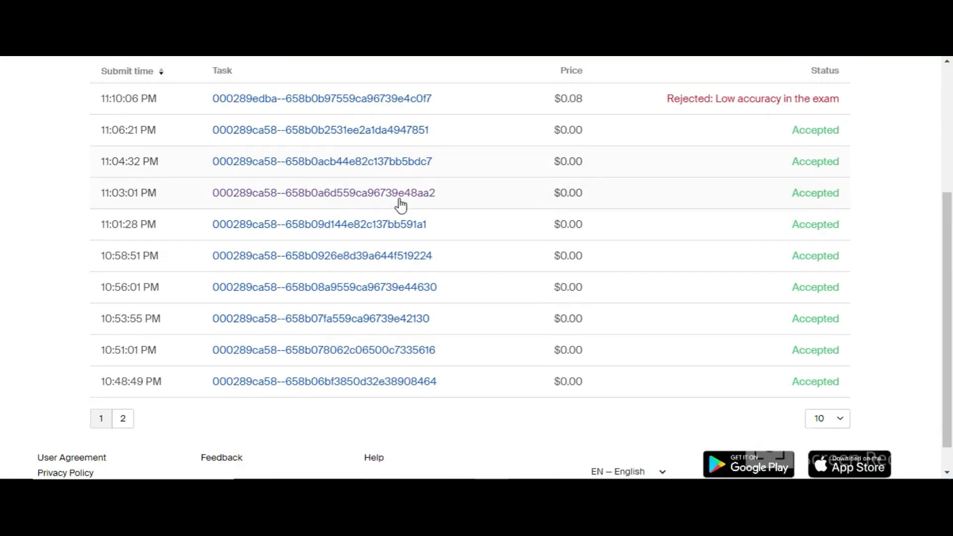
pyautogui.scroll(3, 401, 205)
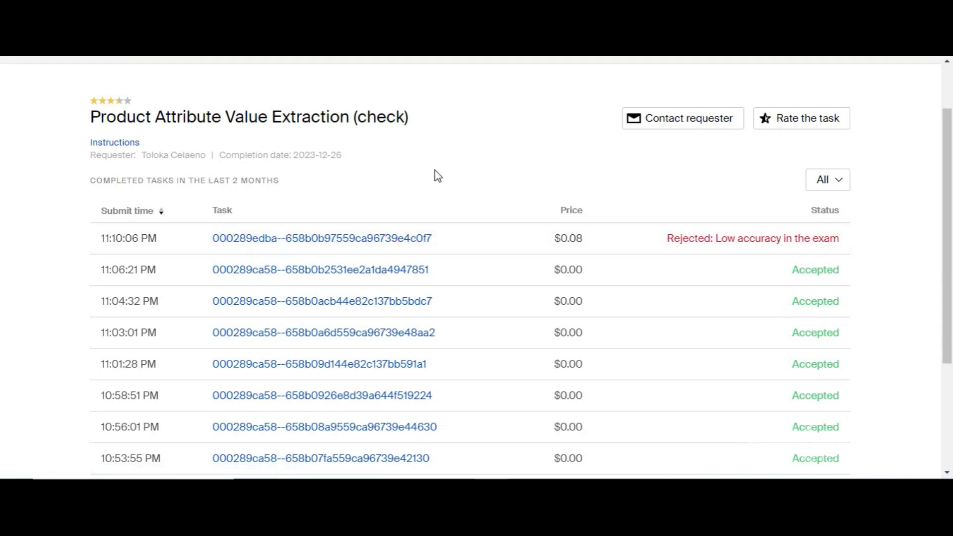
# Return to the account's history overview and check the completed, rejected, under-review and total-earned figures.
pyautogui.scroll(2, 581, 112)
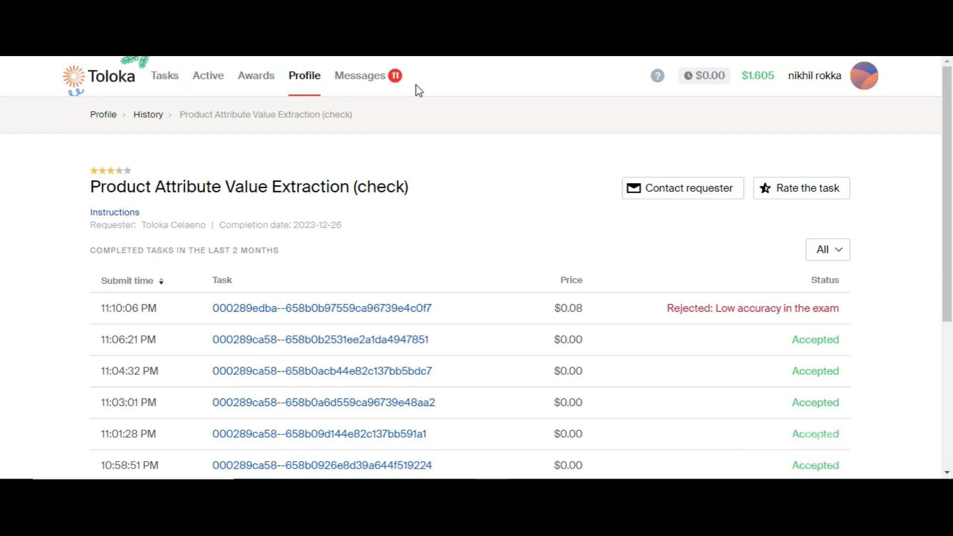
pyautogui.scroll(-4, 396, 136)
pyautogui.scroll(4, 396, 136)
pyautogui.hotkey('alt', 'Left')
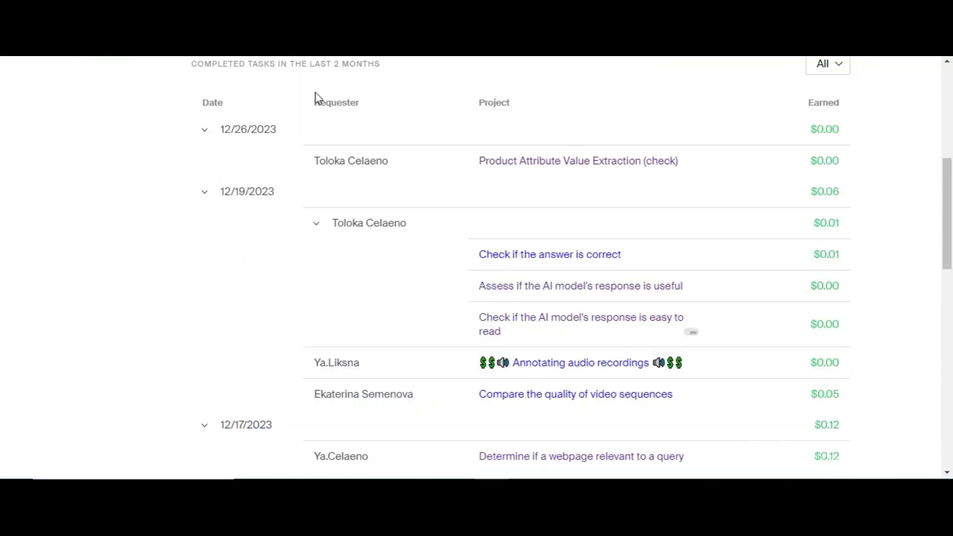
pyautogui.scroll(6, 308, 150)
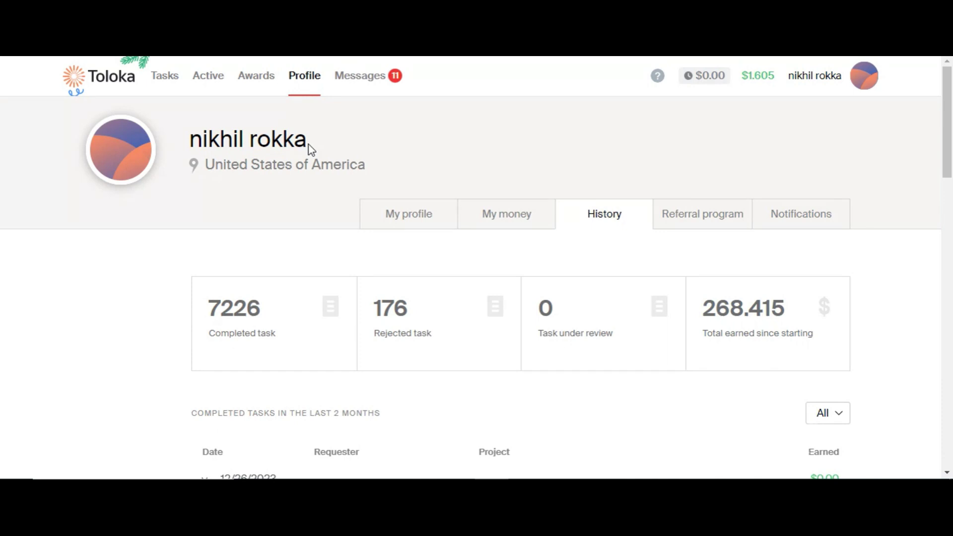
# Open the list of available tasks and browse the offered projects and their prices.
pyautogui.click(502, 164)
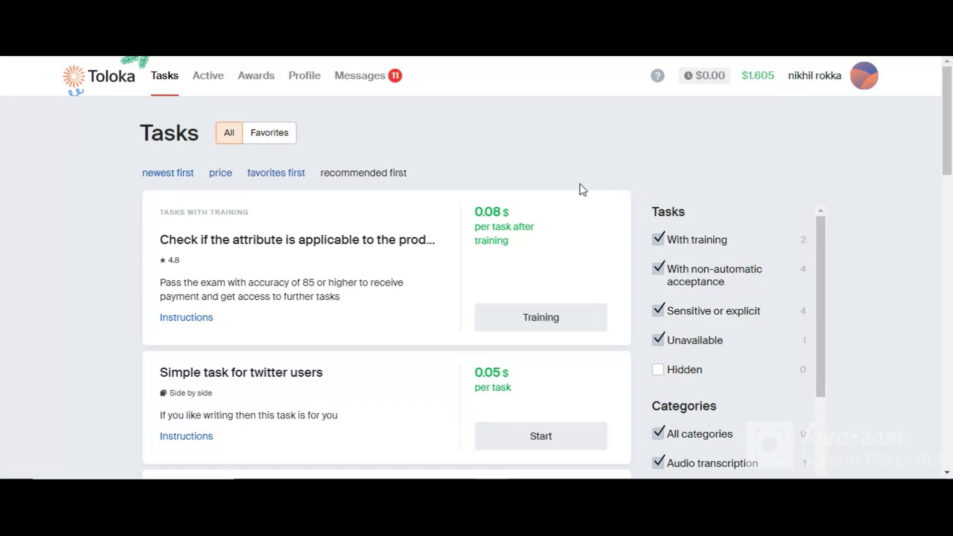
pyautogui.scroll(-5, 586, 196)
pyautogui.scroll(-4, 590, 218)
pyautogui.scroll(6, 588, 231)
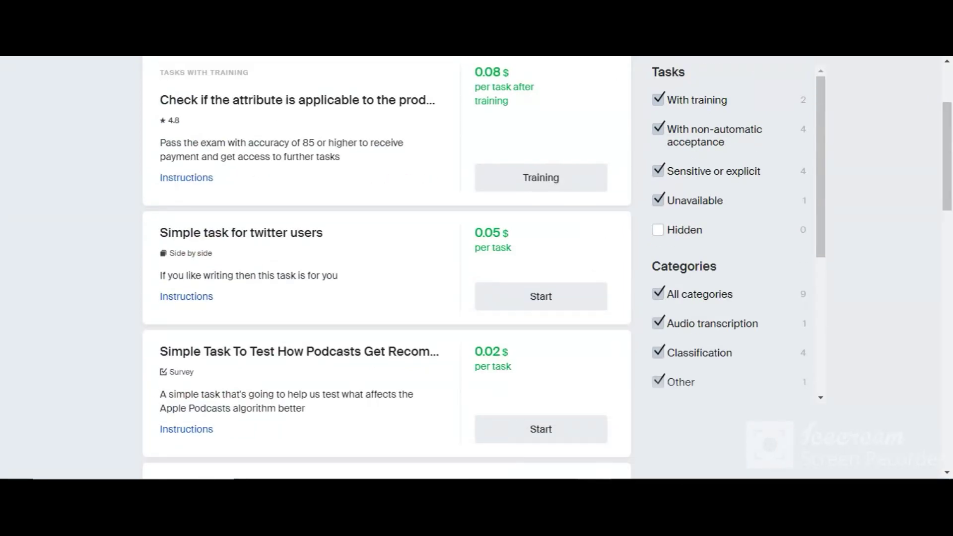
pyautogui.scroll(3, 780, 211)
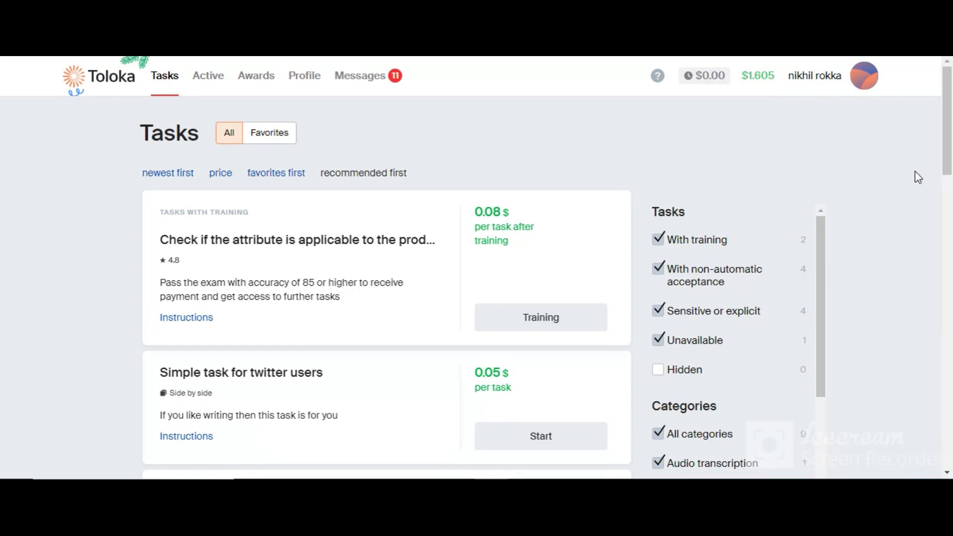
pyautogui.moveTo(947, 126)
pyautogui.mouseDown()
pyautogui.moveTo(951, 217)
pyautogui.moveTo(952, 124)
pyautogui.mouseUp()
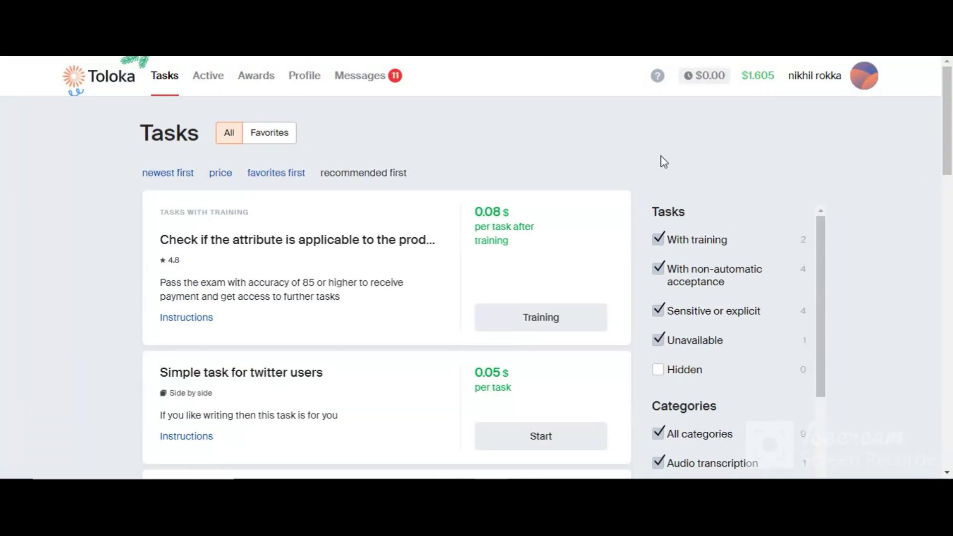